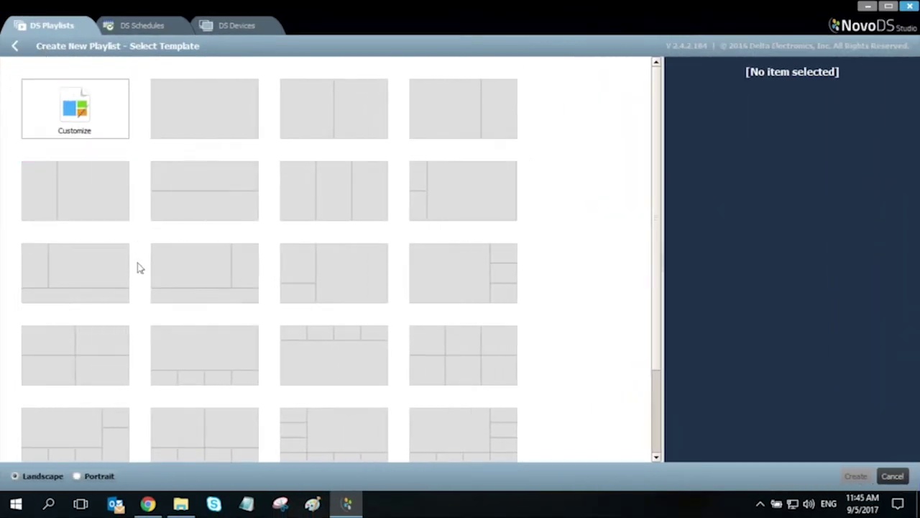
Build a playlist from the 2x2 grid template, name it 'Online Demo A', and save.
click(115, 339)
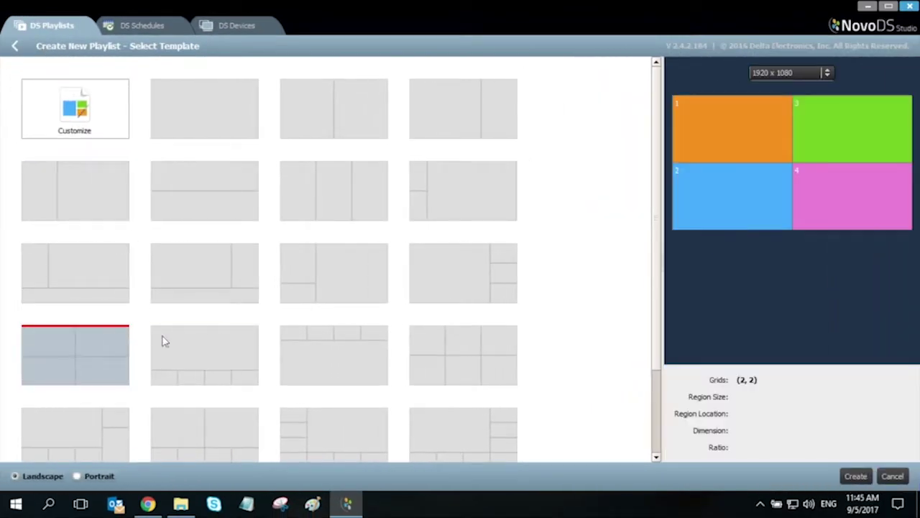
click(850, 479)
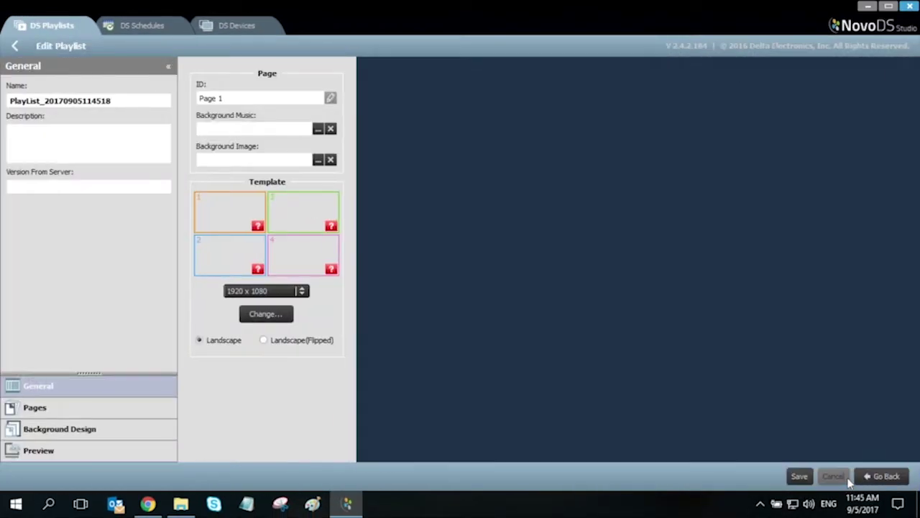
drag(142, 95, 2, 89)
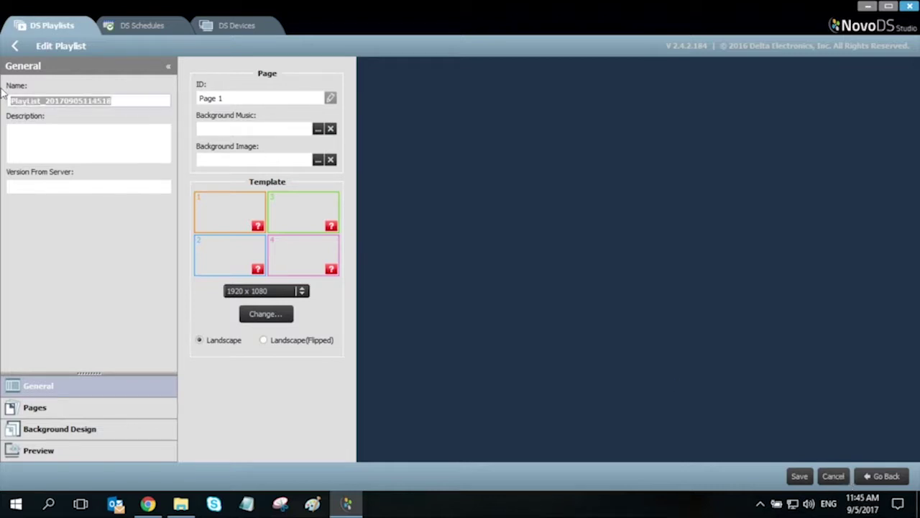
text(Online )
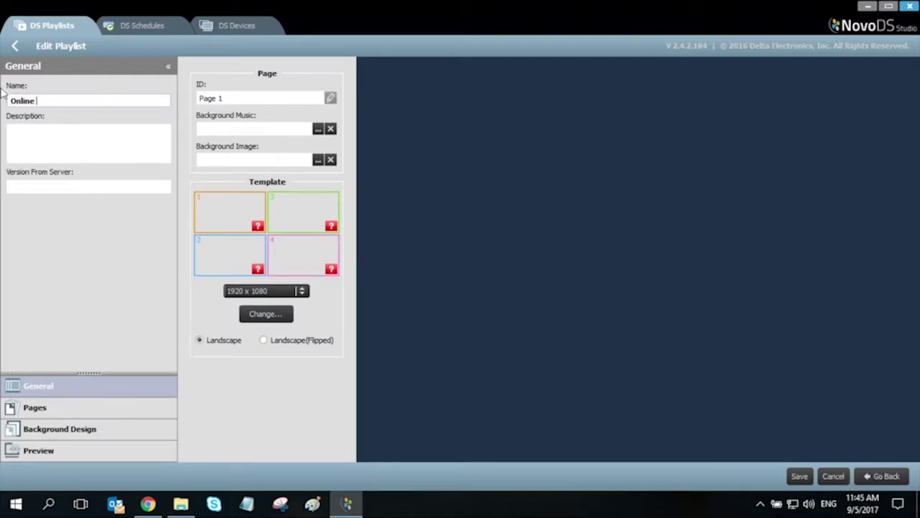
text(Demo A)
click(799, 476)
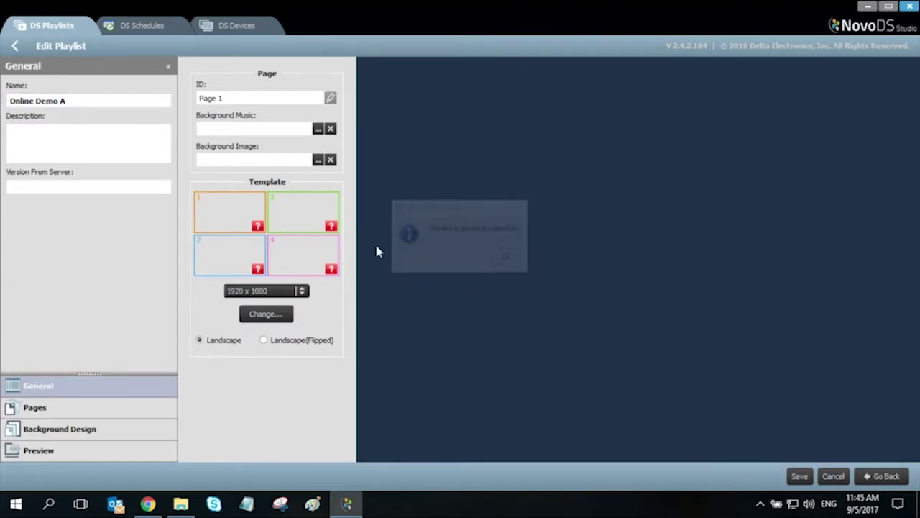
Make Region 1 a Media region using Remote Media, with default FTP, port 21 and 15-minute refresh.
click(255, 223)
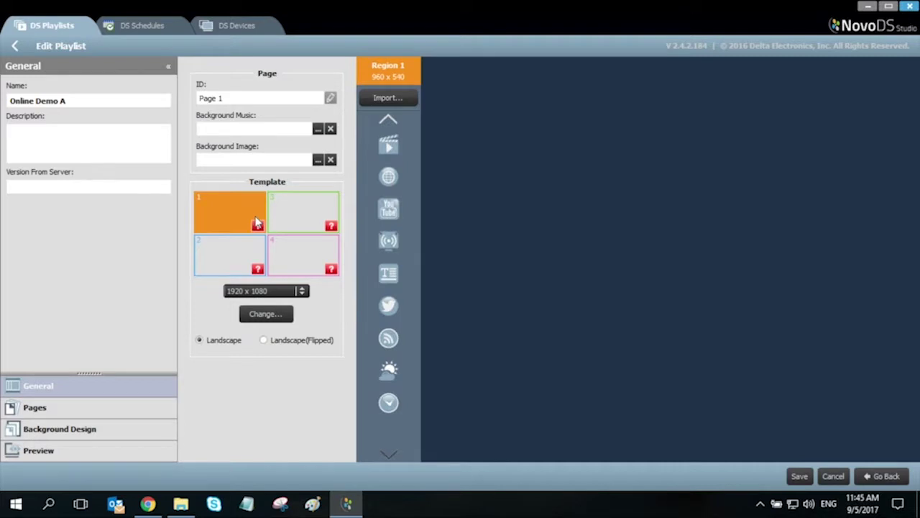
click(388, 146)
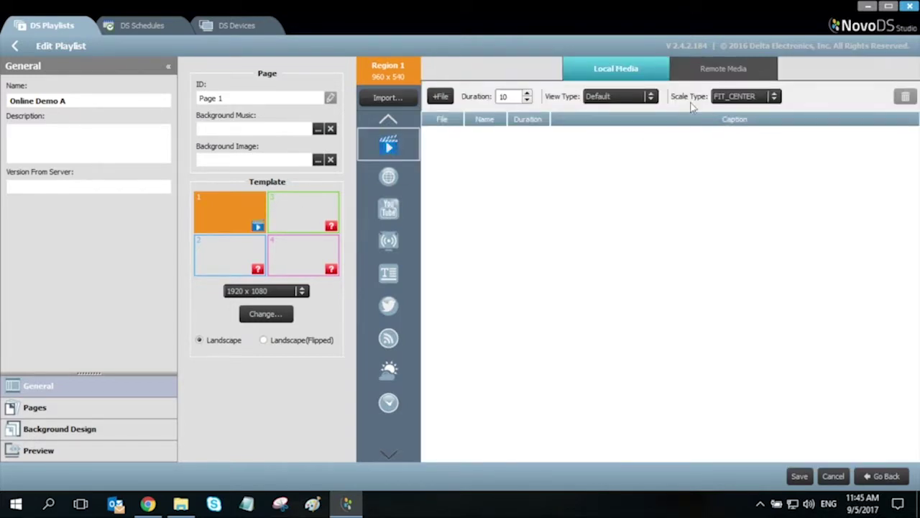
click(713, 72)
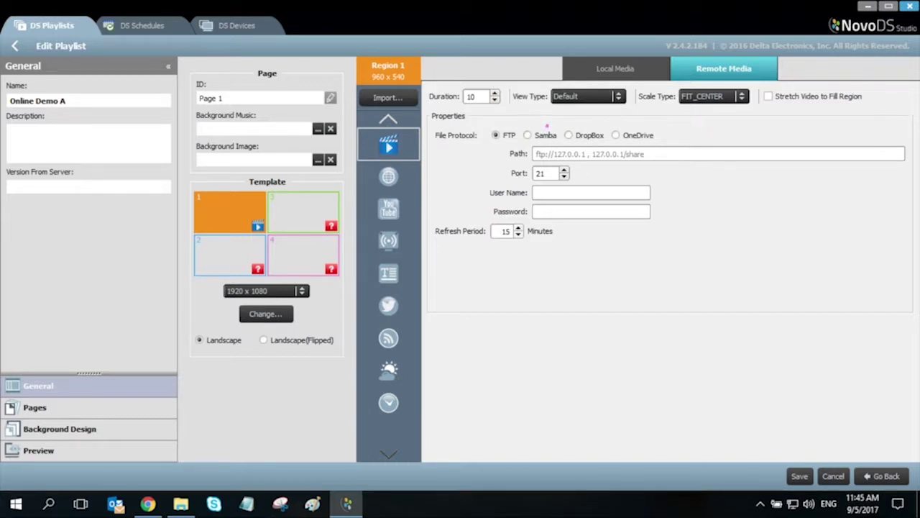
mouse_move(482, 124)
mouse_down()
mouse_move(561, 147)
mouse_move(669, 145)
mouse_up()
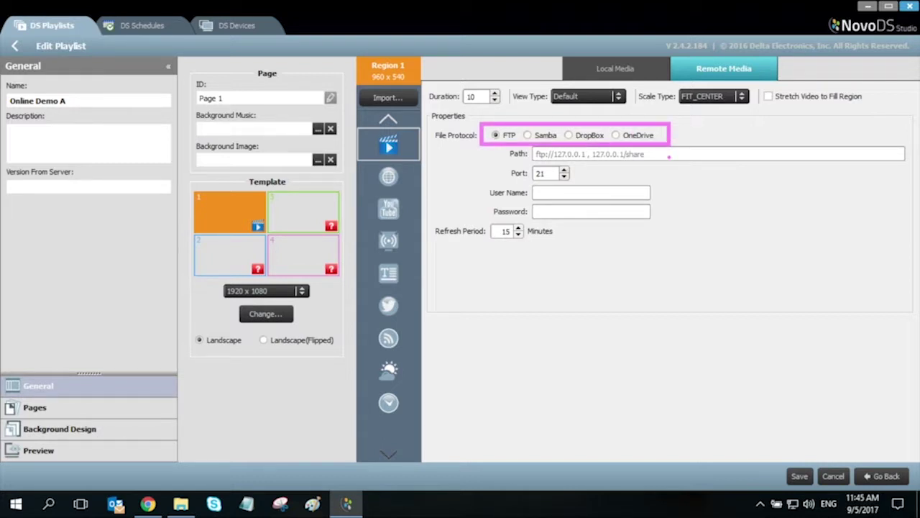
key(Escape)
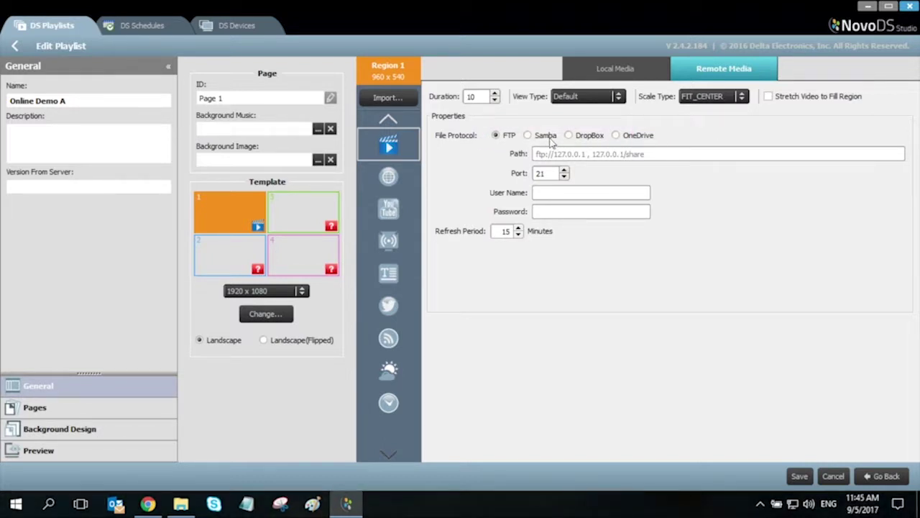
Point Region 1 at Samba path smb://192.168.1.122/demo with the user name and password.
click(551, 136)
text(smb:\)
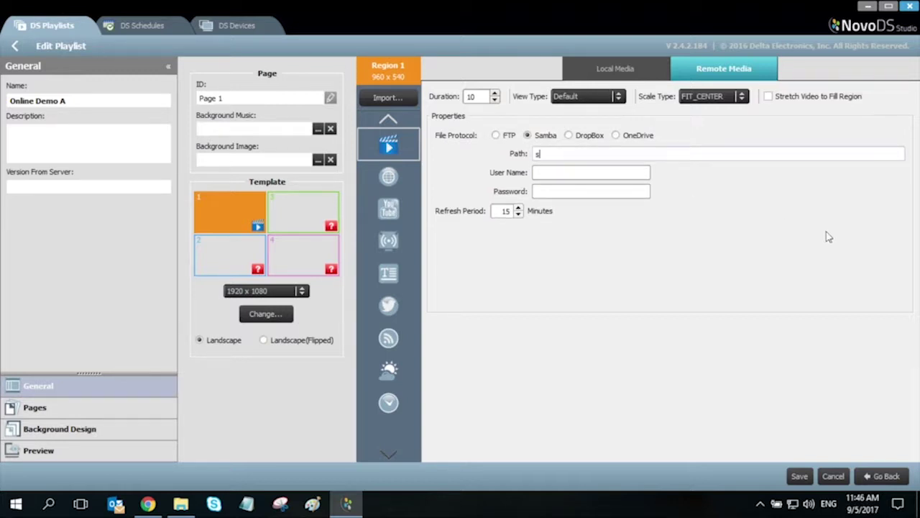
key(BackSpace)
key(BackSpace)
key(BackSpace)
text(://192.168.1.122/demo)
key(Tab)
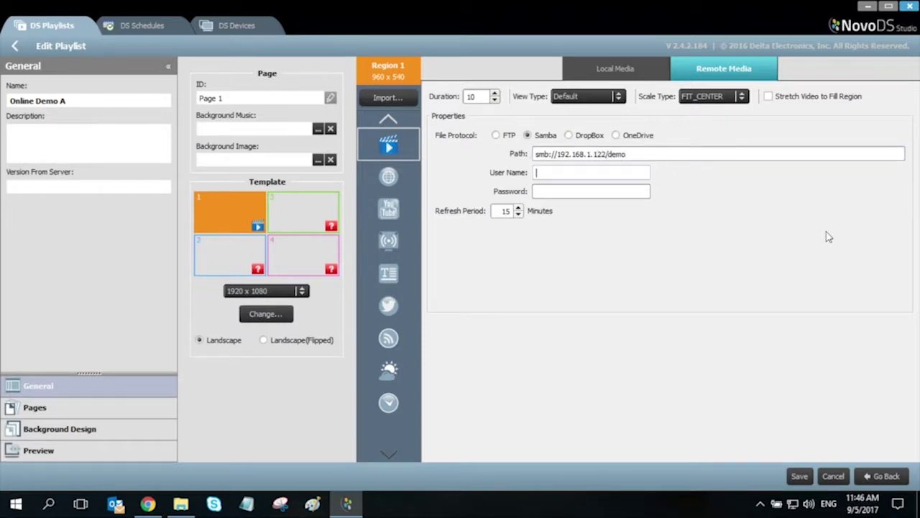
key(Tab)
text(********)
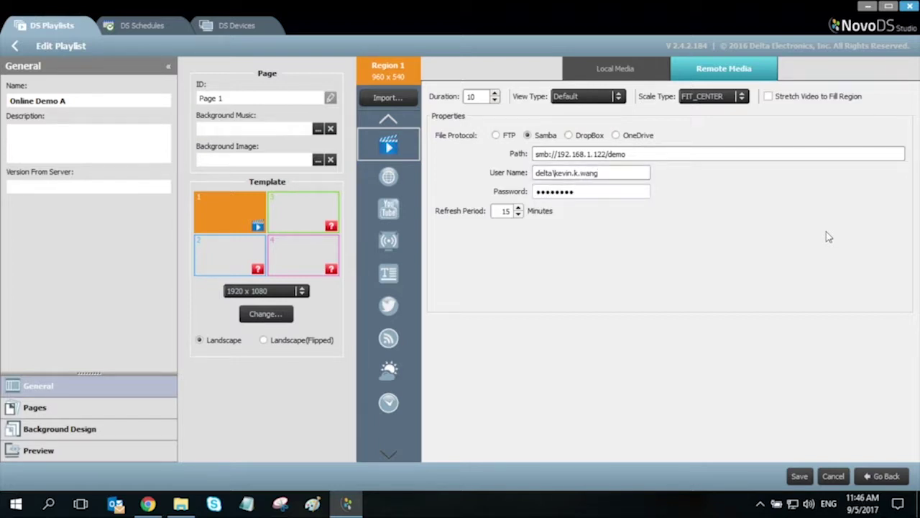
text(**)
Stretch the video with FIT_XY scaling, set a 10-minute refresh period, and save the playlist.
click(802, 103)
click(741, 100)
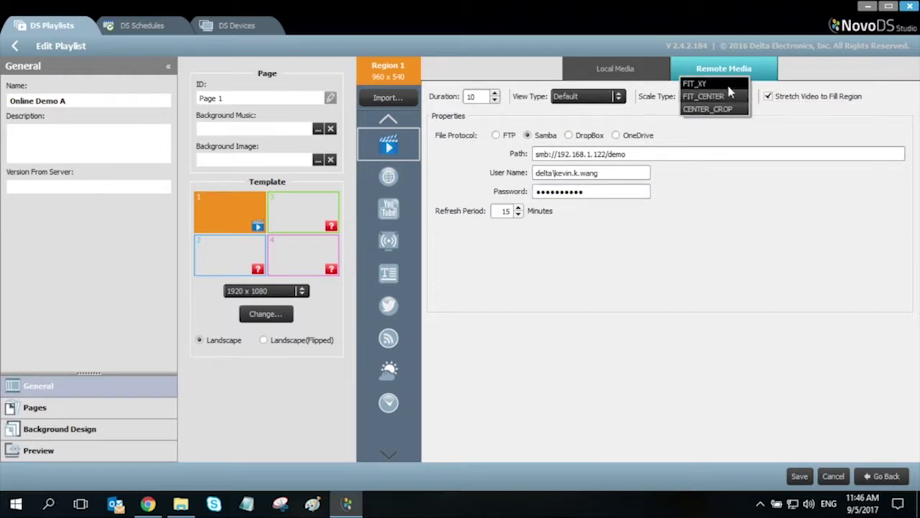
click(712, 83)
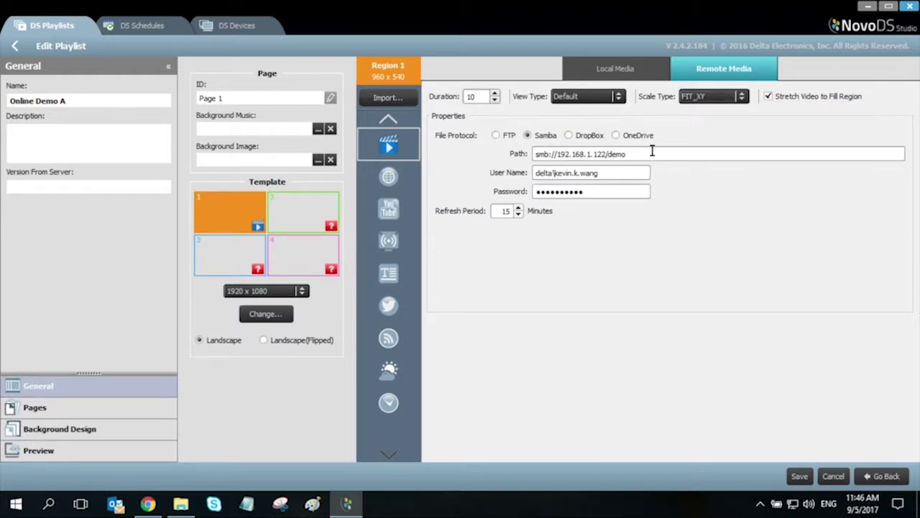
click(519, 213)
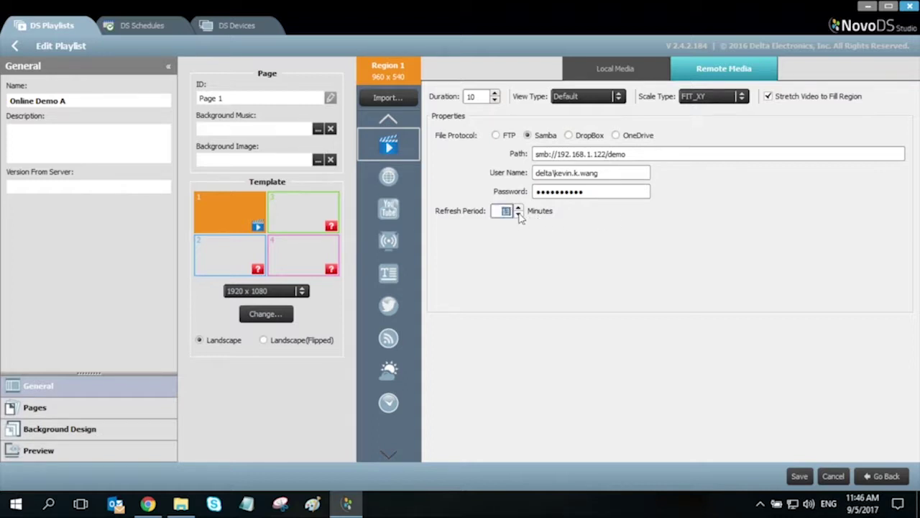
click(519, 214)
click(800, 476)
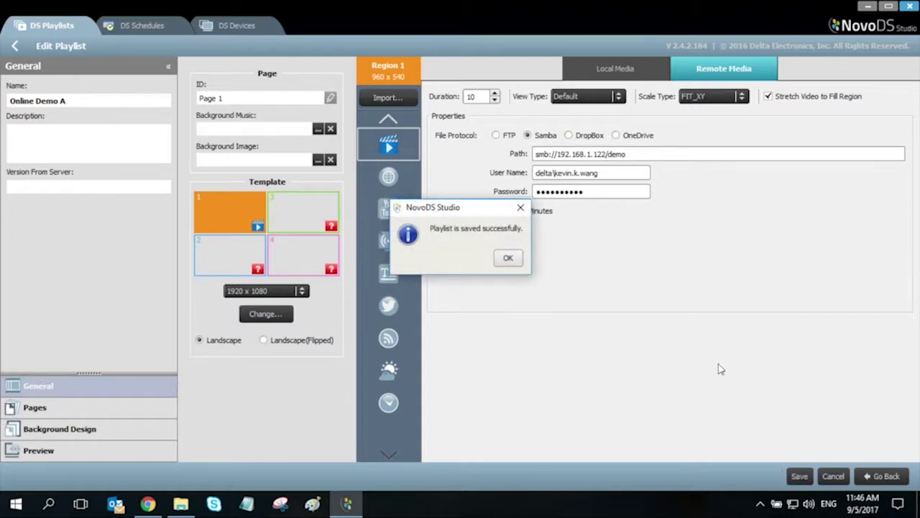
click(509, 259)
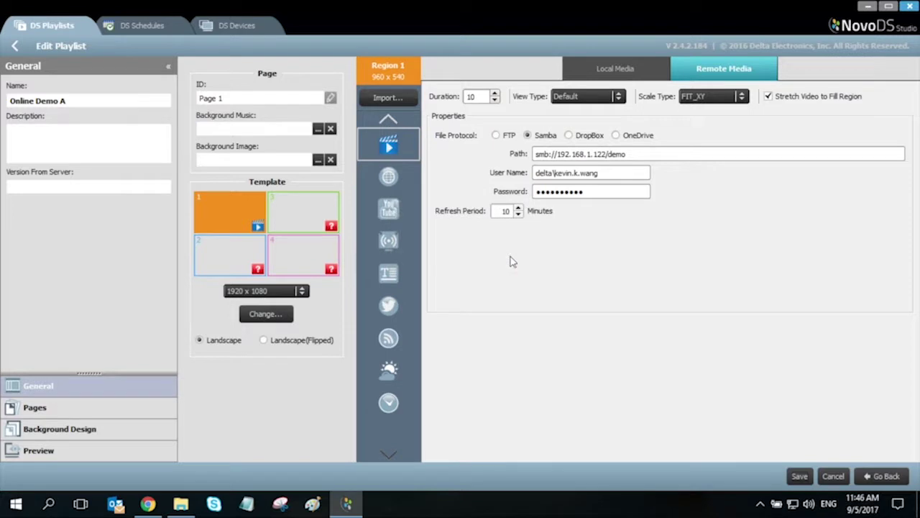
click(323, 225)
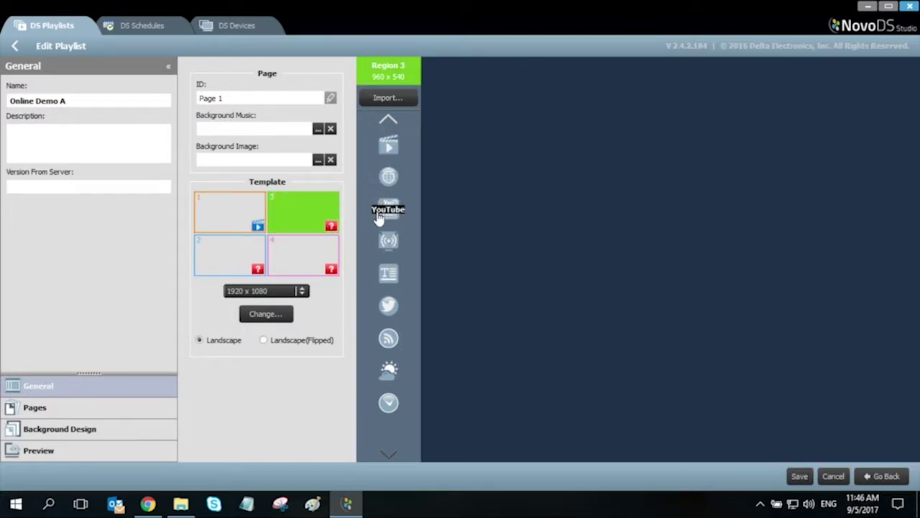
Make Region 3 a desktop-version web page refreshing every 00:10:00 with Clear Cache ticked.
click(388, 180)
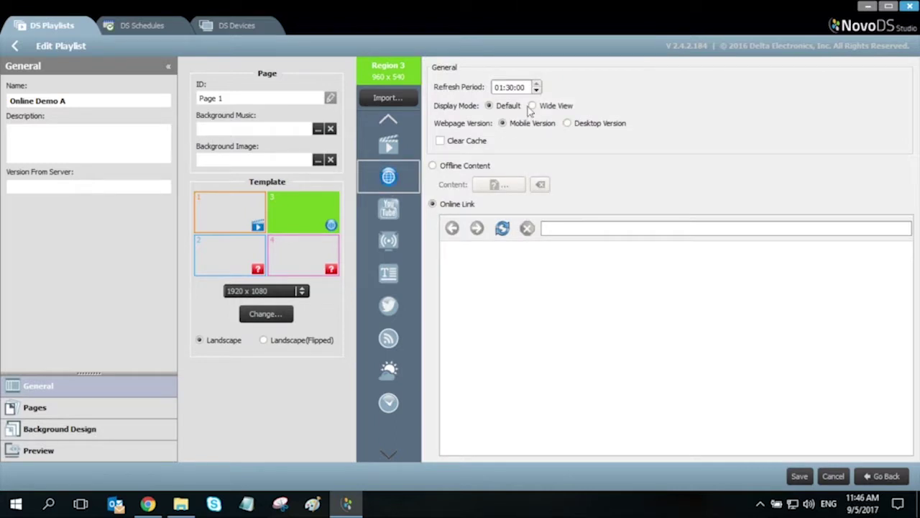
click(583, 127)
click(508, 87)
text(3)
click(536, 90)
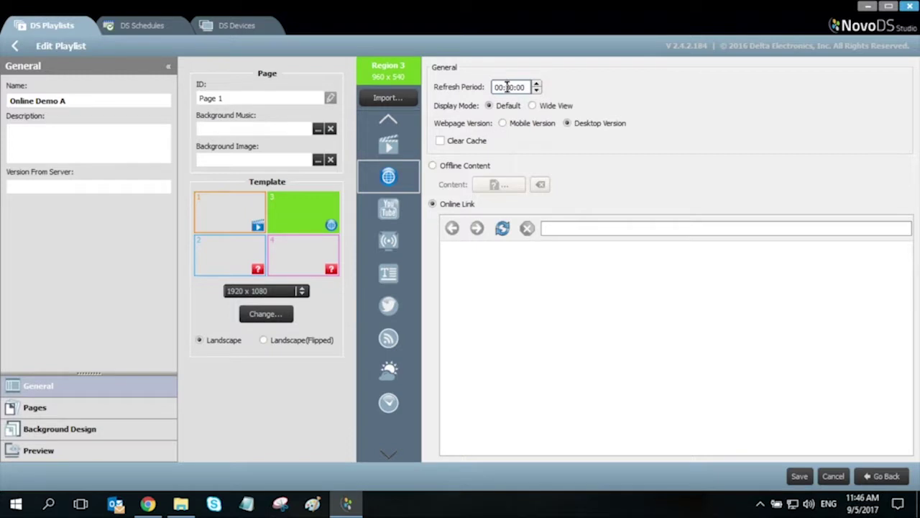
click(536, 90)
click(536, 90)
click(483, 142)
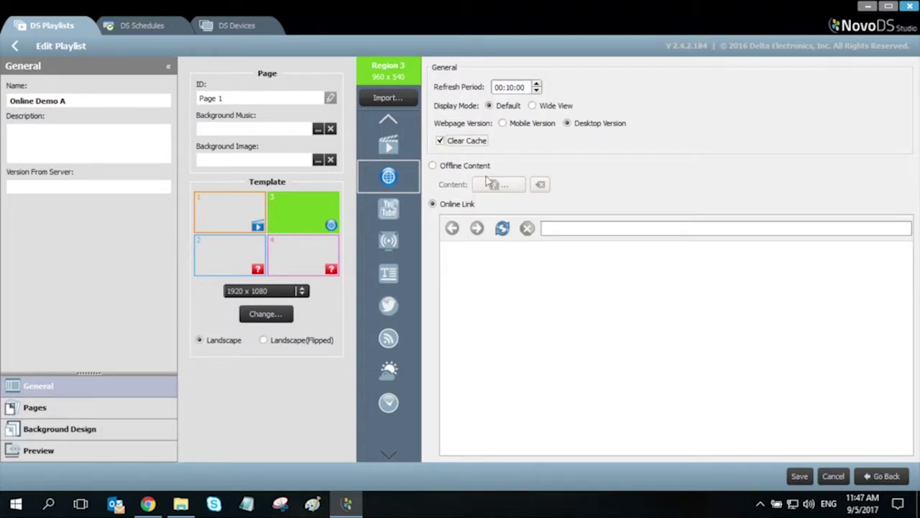
click(474, 166)
click(500, 187)
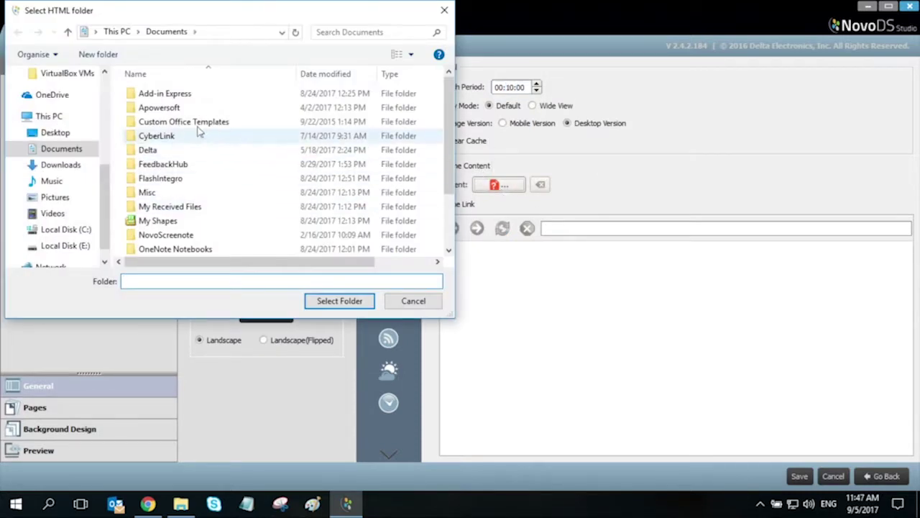
click(413, 302)
click(456, 206)
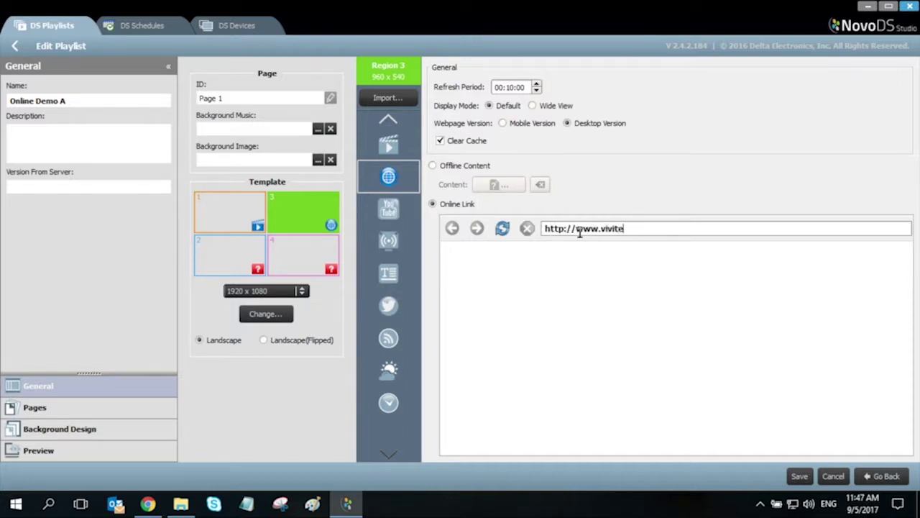
text(om)
click(502, 229)
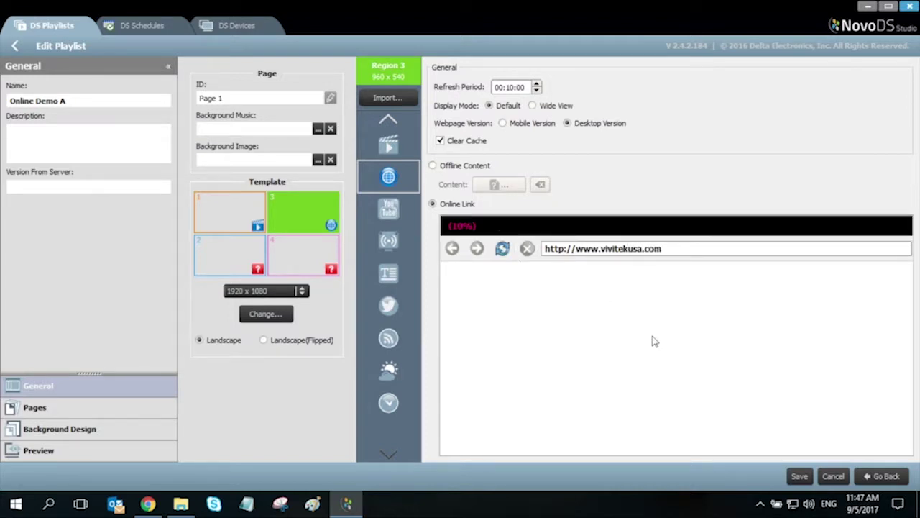
click(800, 478)
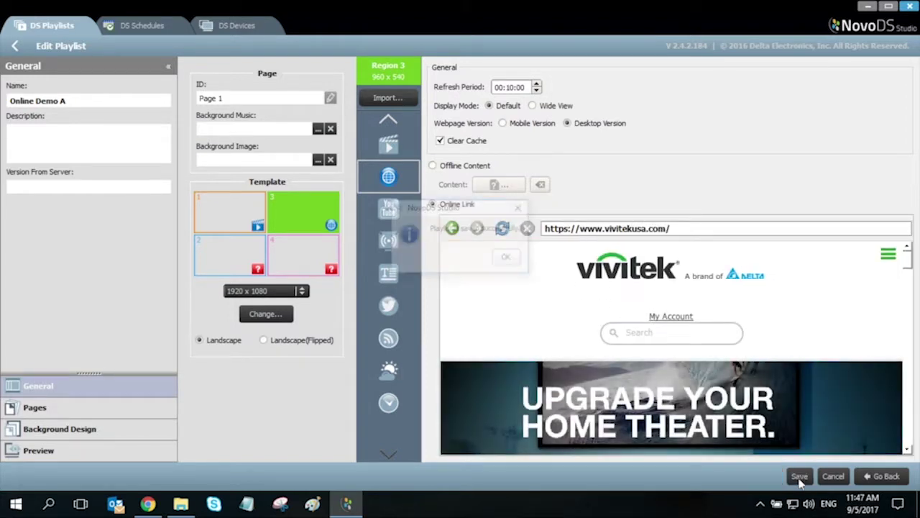
key(Return)
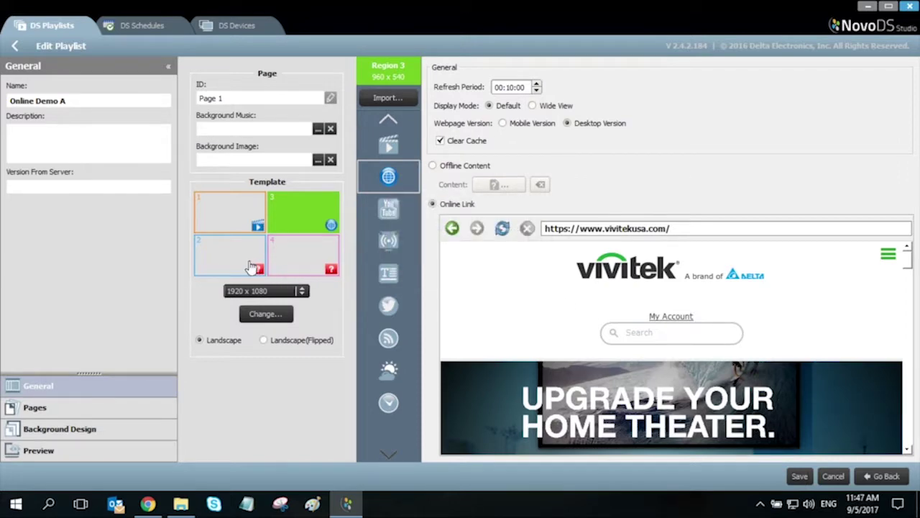
click(253, 267)
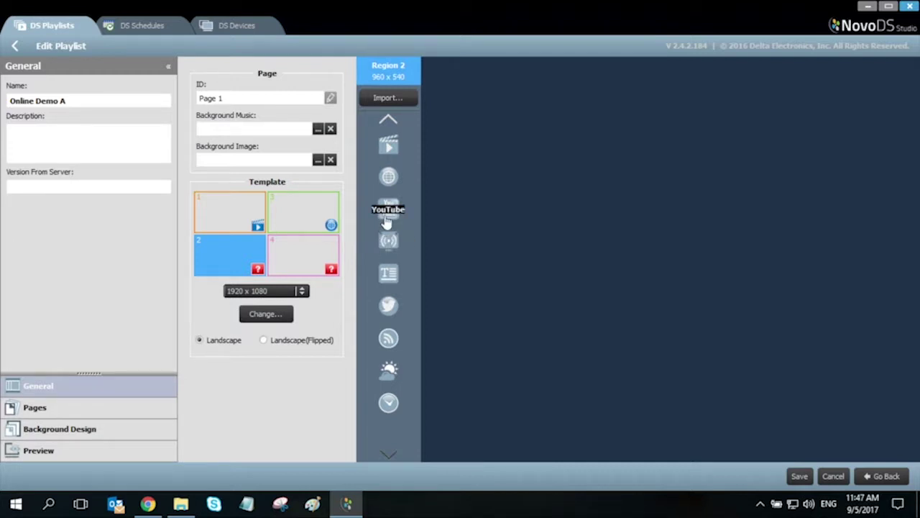
click(383, 213)
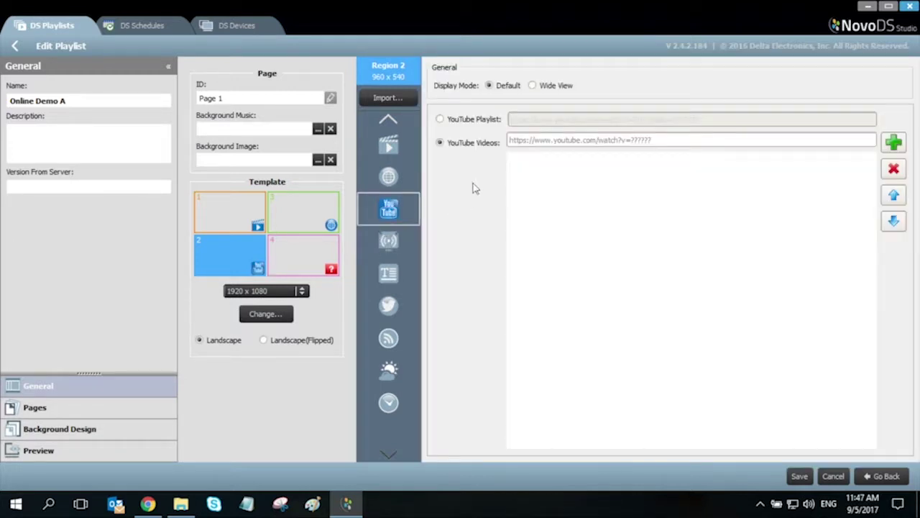
click(521, 140)
text(https://www.youtube.com/watch?v=_eBooWjZVeo)
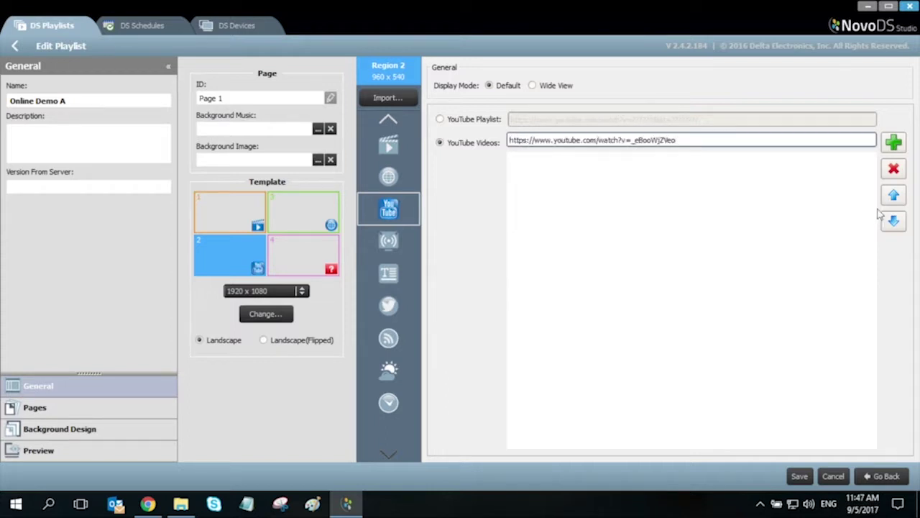
click(893, 143)
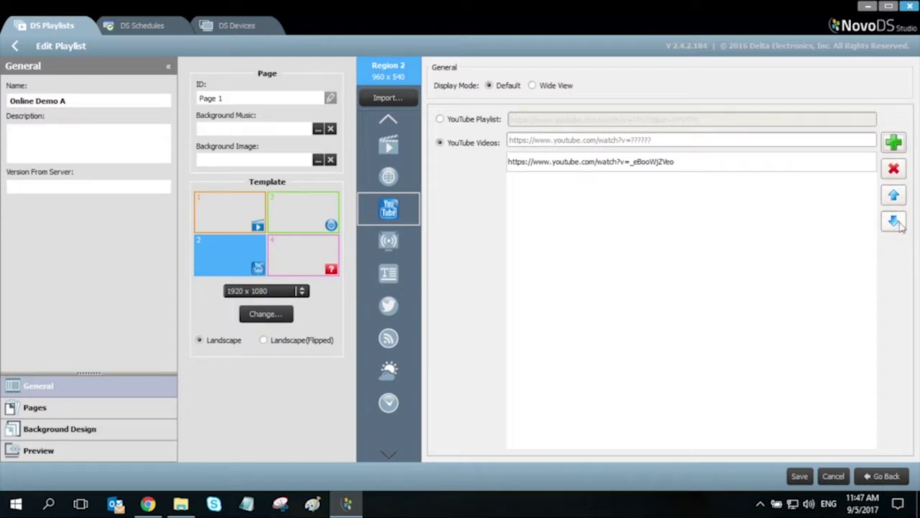
click(800, 476)
click(507, 257)
click(315, 256)
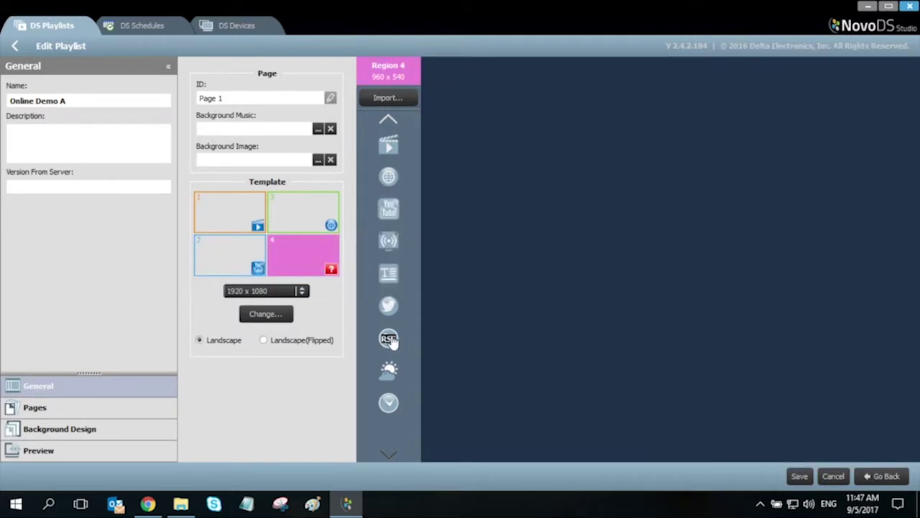
Make Region 4 a Twitter feed with a 5-minute refresh, black text on a white background.
click(389, 309)
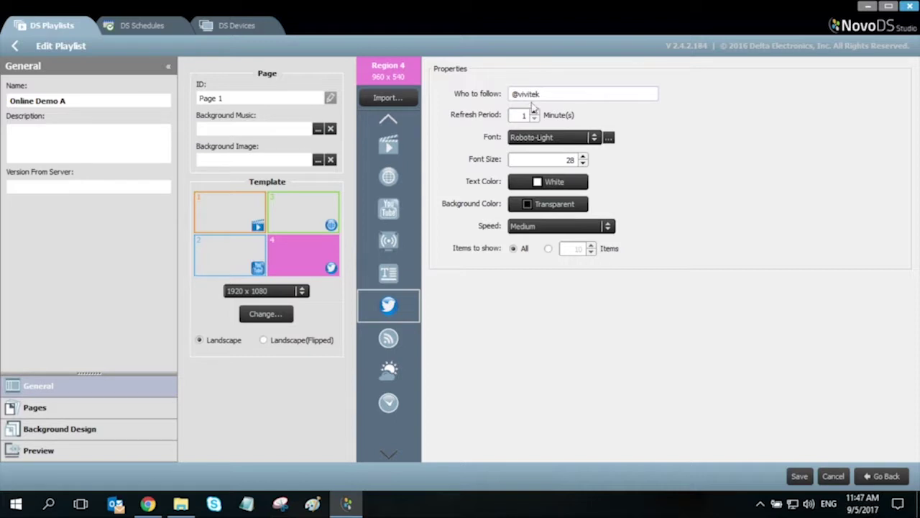
click(526, 114)
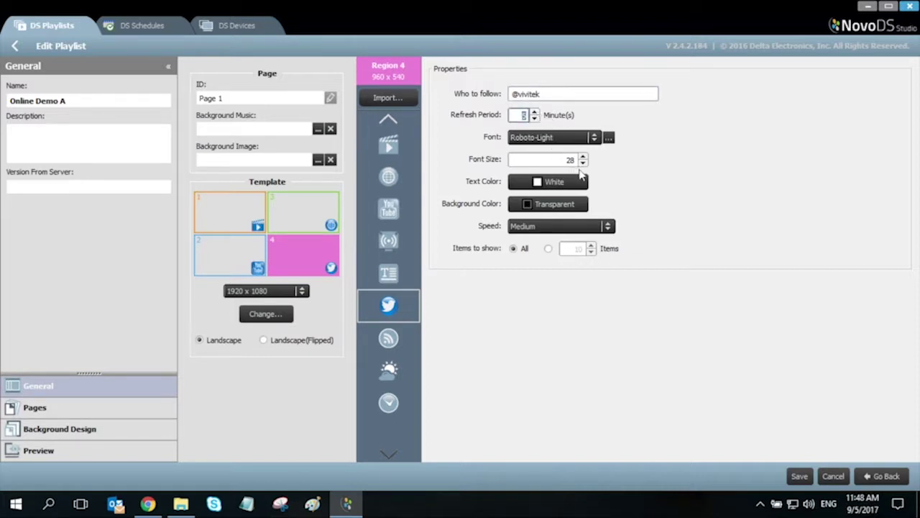
text(5)
click(575, 205)
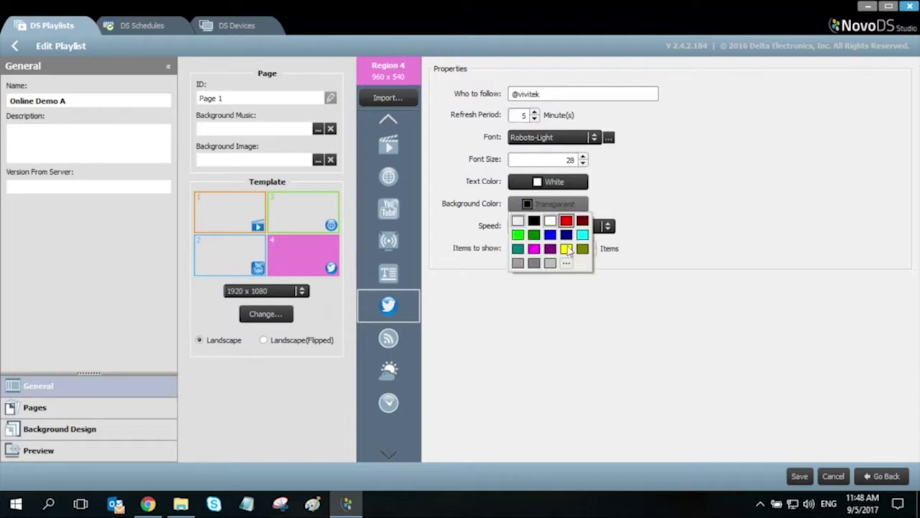
click(552, 223)
click(568, 182)
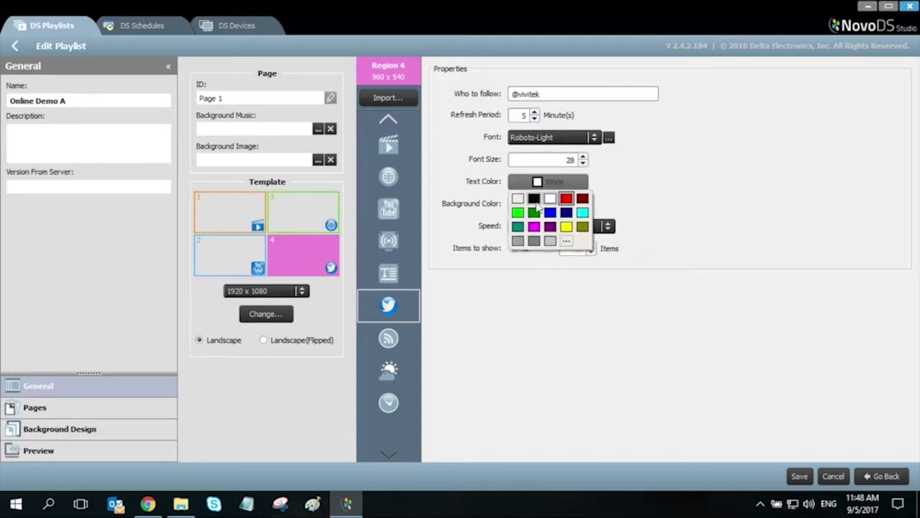
click(534, 200)
Set the feed speed to Low with All items shown, and save the playlist.
click(609, 228)
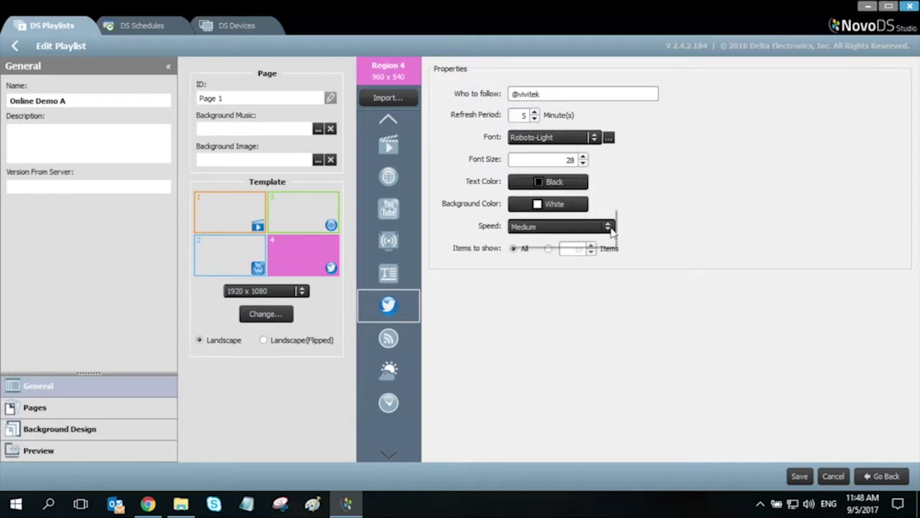
click(591, 214)
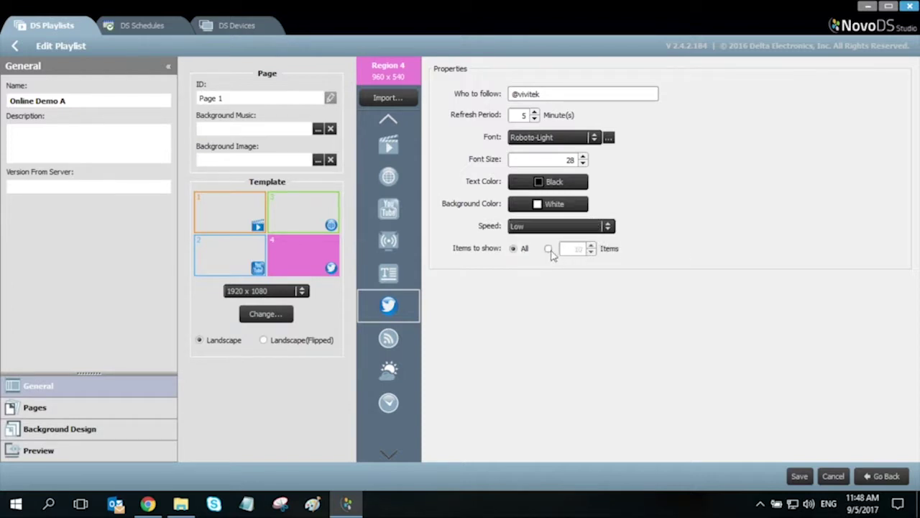
click(548, 249)
click(591, 251)
click(591, 251)
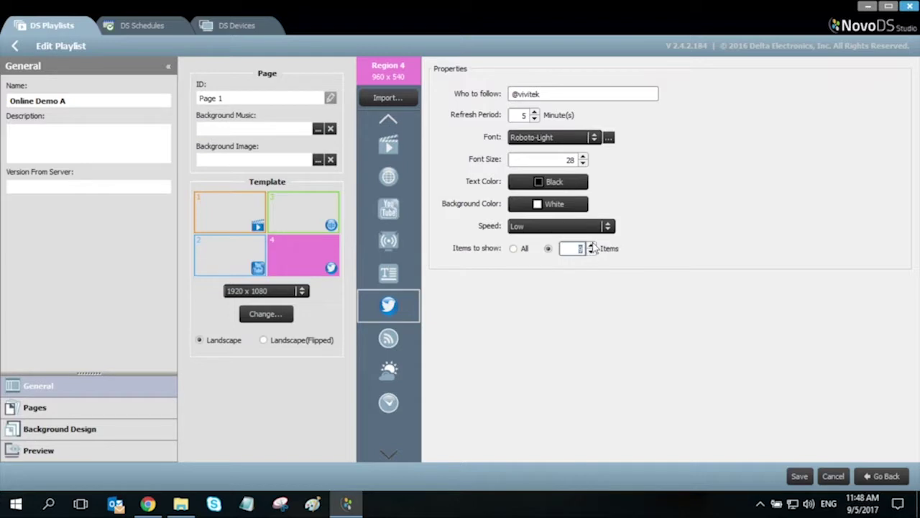
click(515, 249)
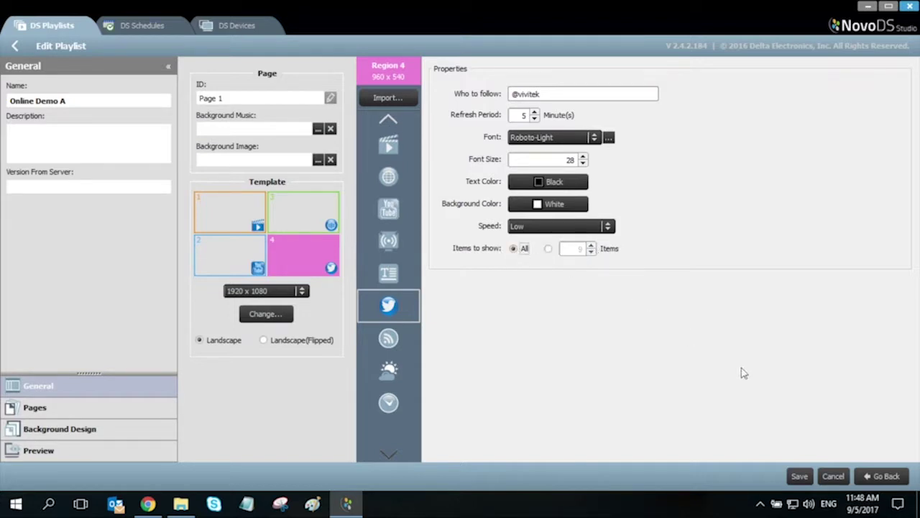
click(799, 476)
click(507, 257)
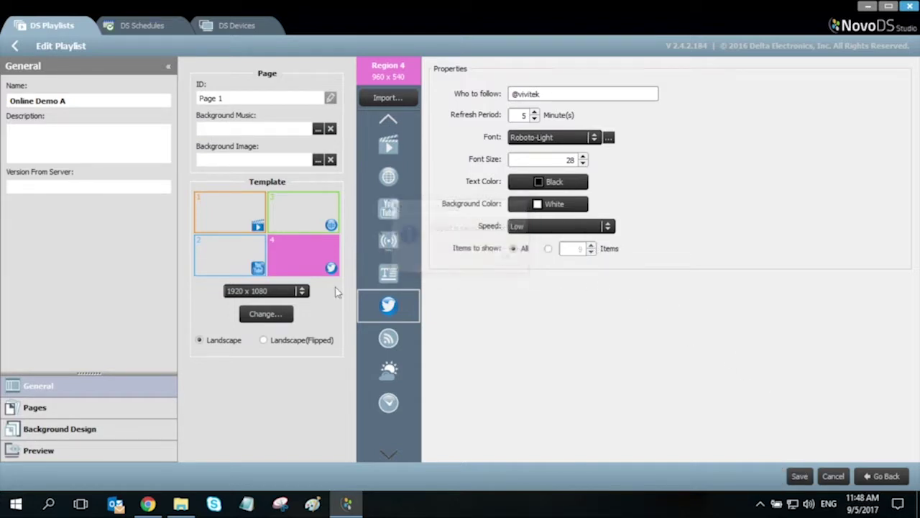
Preview the playlist by connecting to a player device chosen from the IP Address list.
click(51, 450)
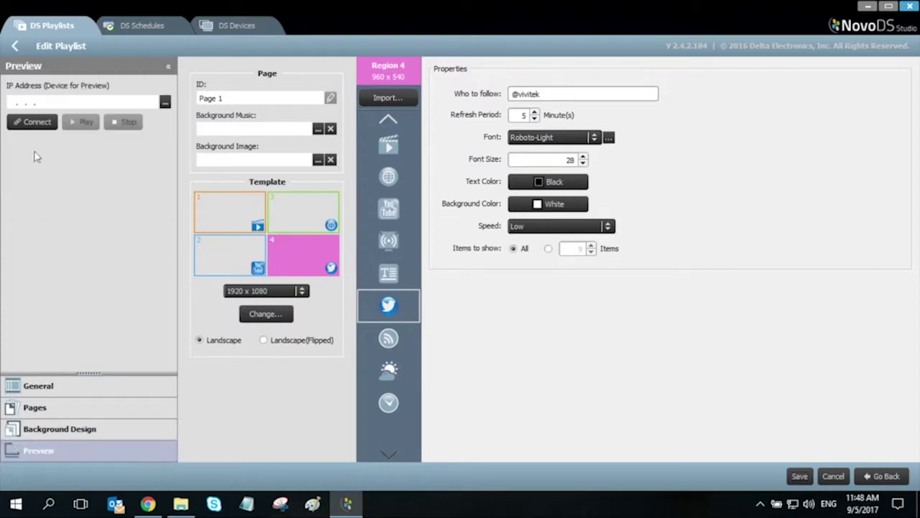
click(165, 102)
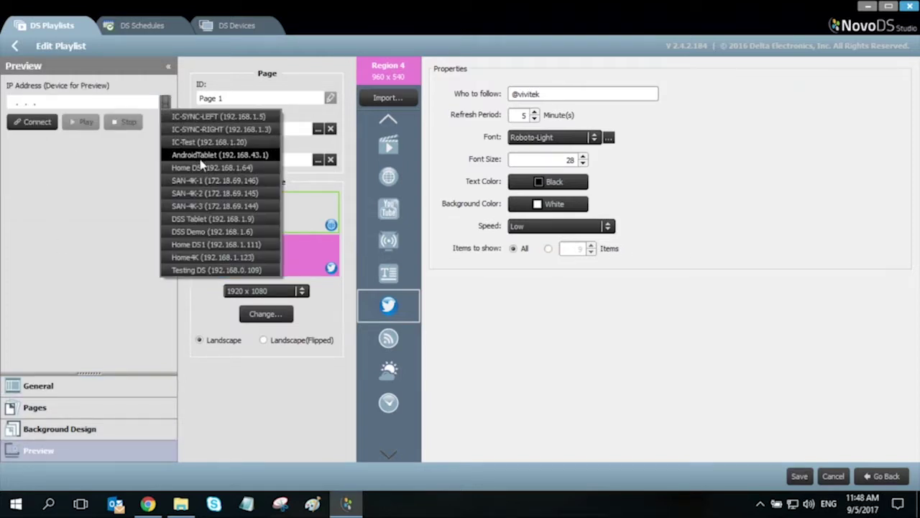
click(202, 166)
click(33, 122)
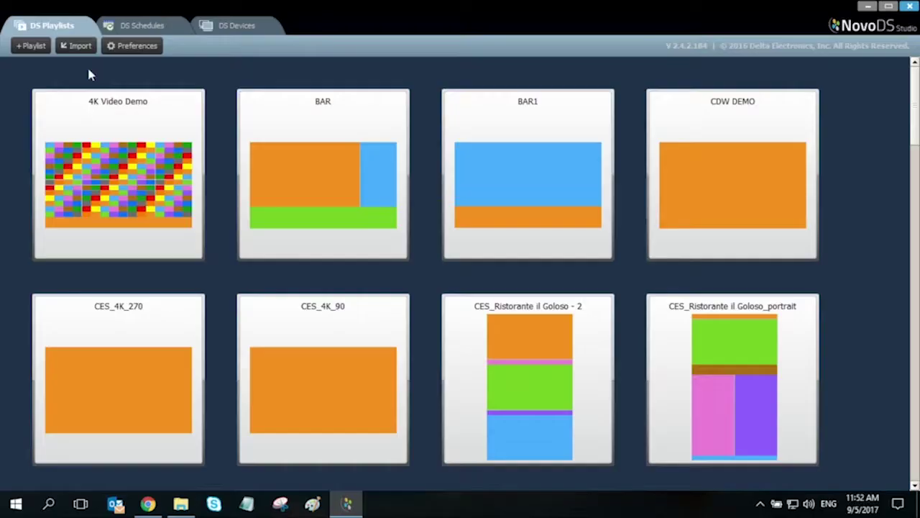
Draw a custom template with a large main area, right-side panels and a bottom strip, and create the playlist.
click(31, 45)
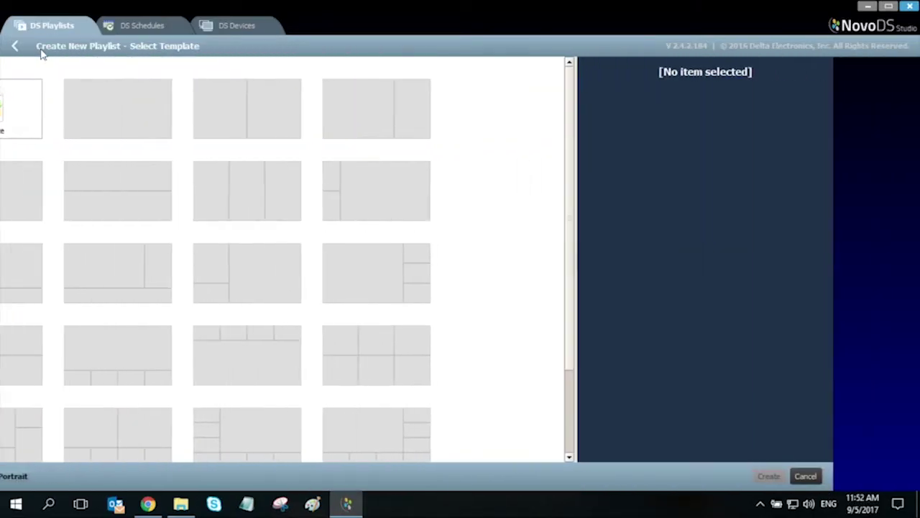
click(61, 80)
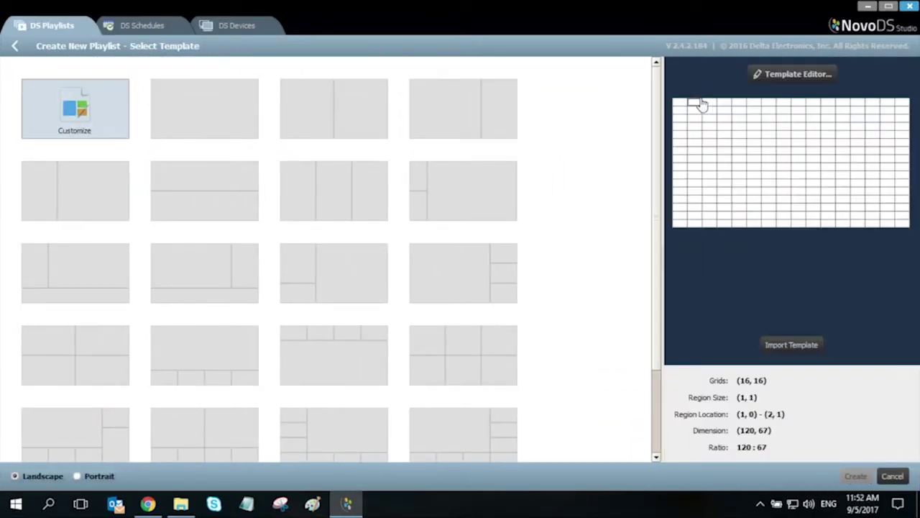
click(787, 75)
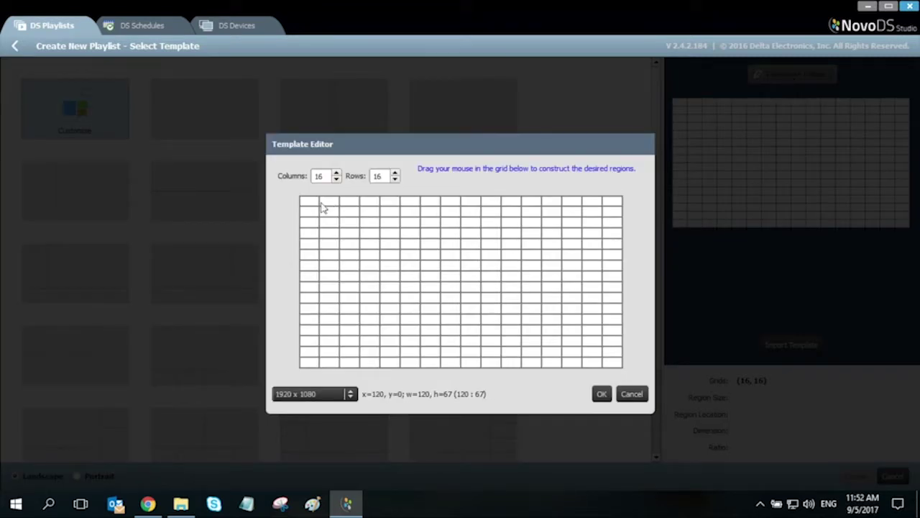
drag(315, 210, 546, 336)
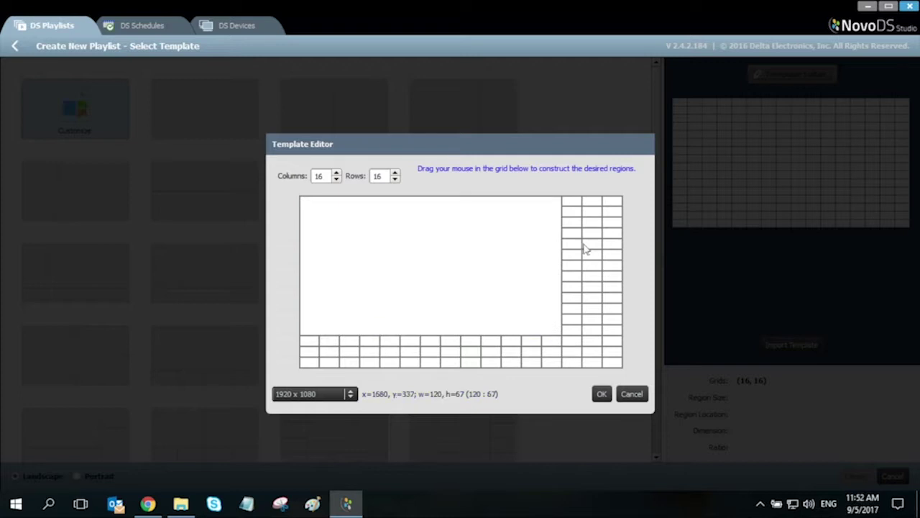
drag(578, 207, 611, 335)
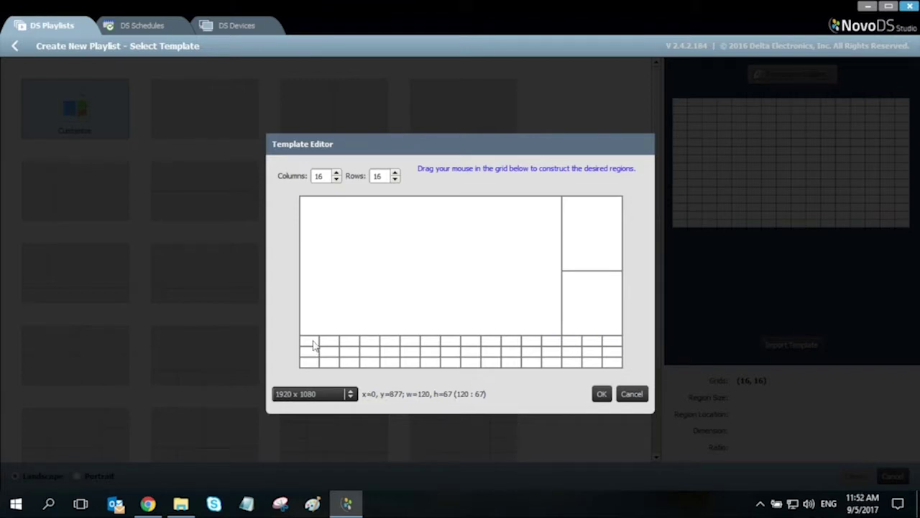
drag(309, 343, 620, 382)
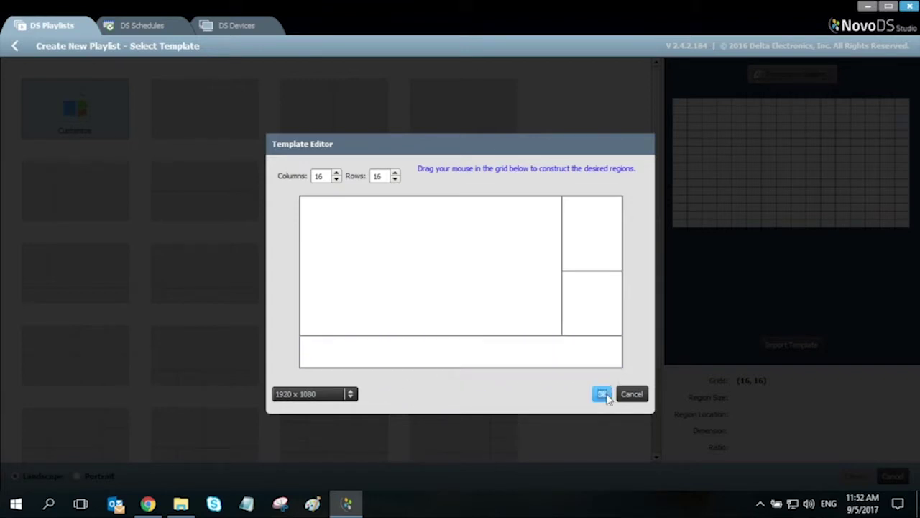
click(602, 395)
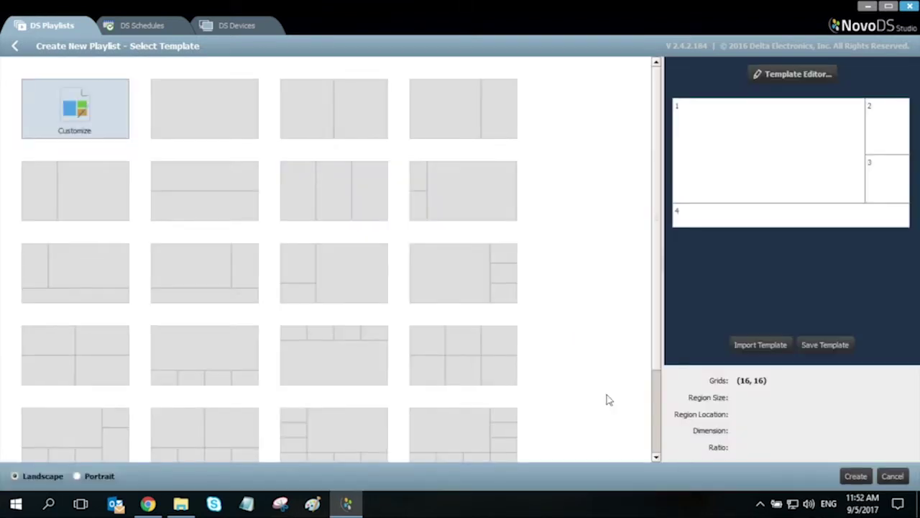
click(854, 477)
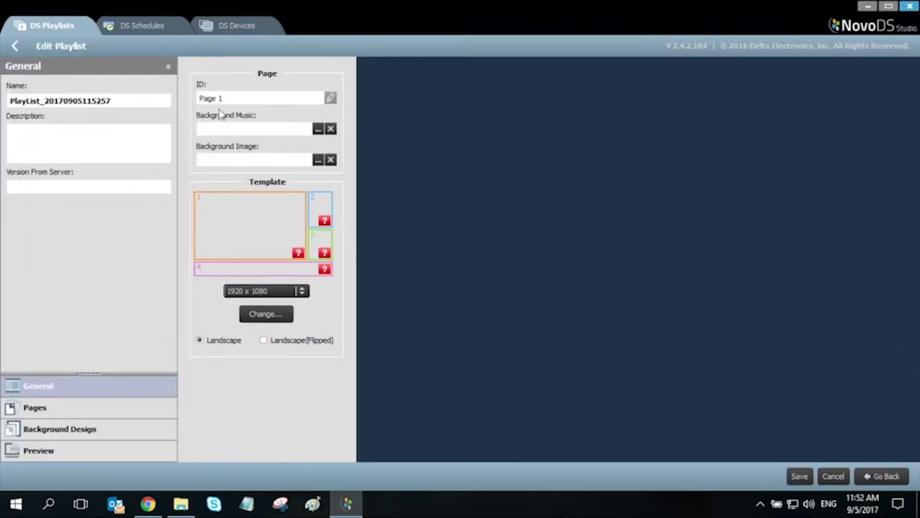
Rename the new playlist to 'Online Demo B' and save it.
drag(130, 101, 3, 99)
text(o B)
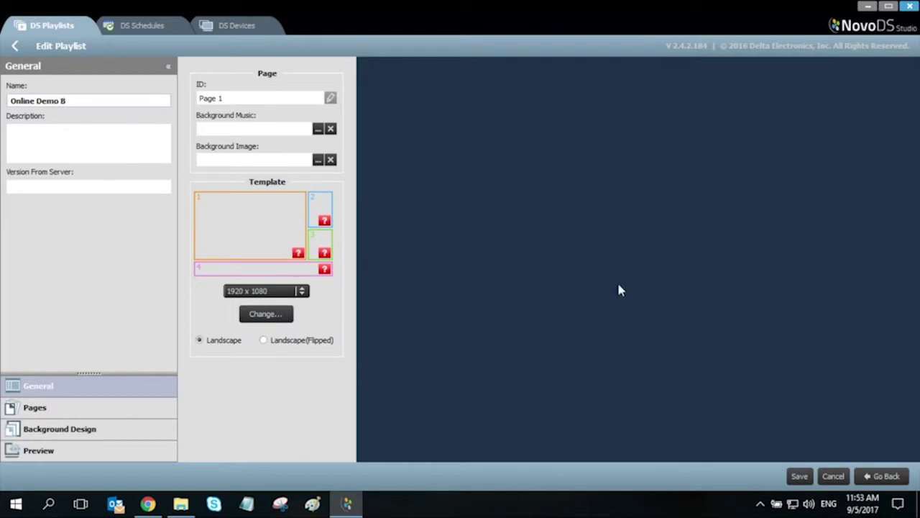
click(799, 476)
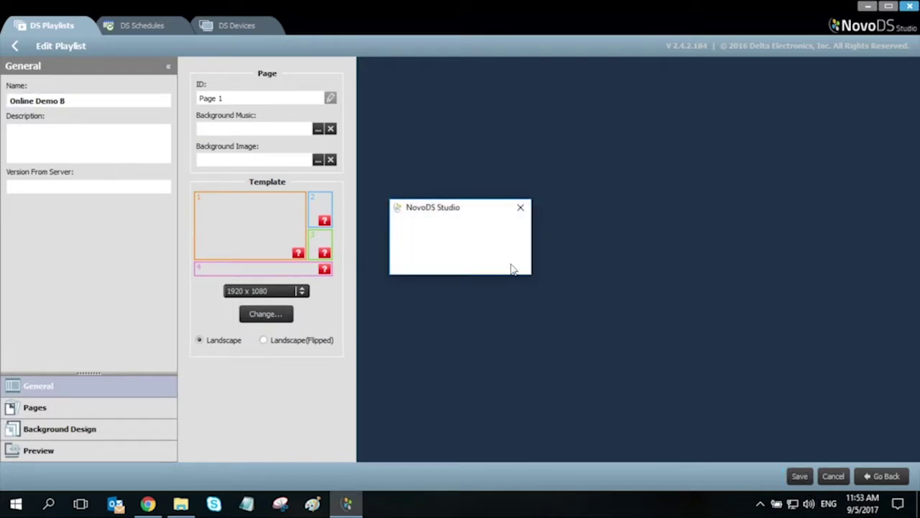
click(506, 258)
Make Region 1 an IP stream from rtsp://192.168.1.122:8554/ and save the playlist.
click(283, 232)
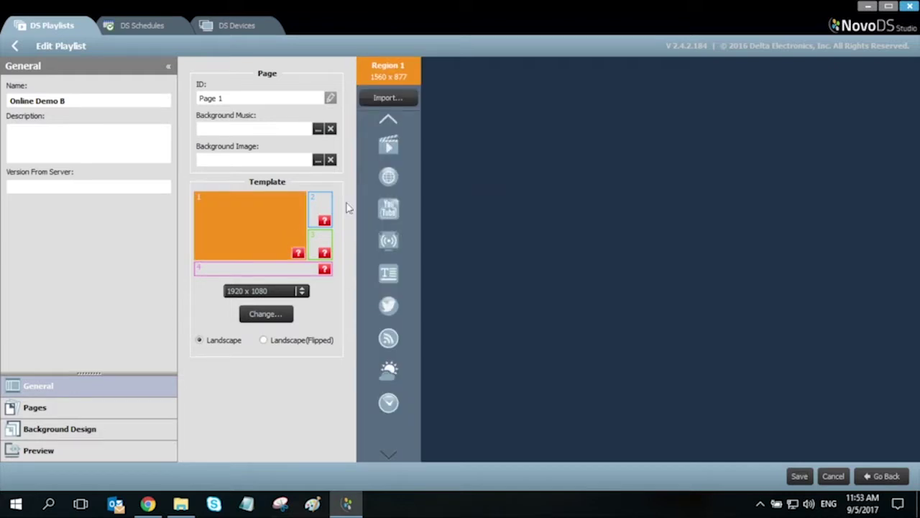
click(389, 244)
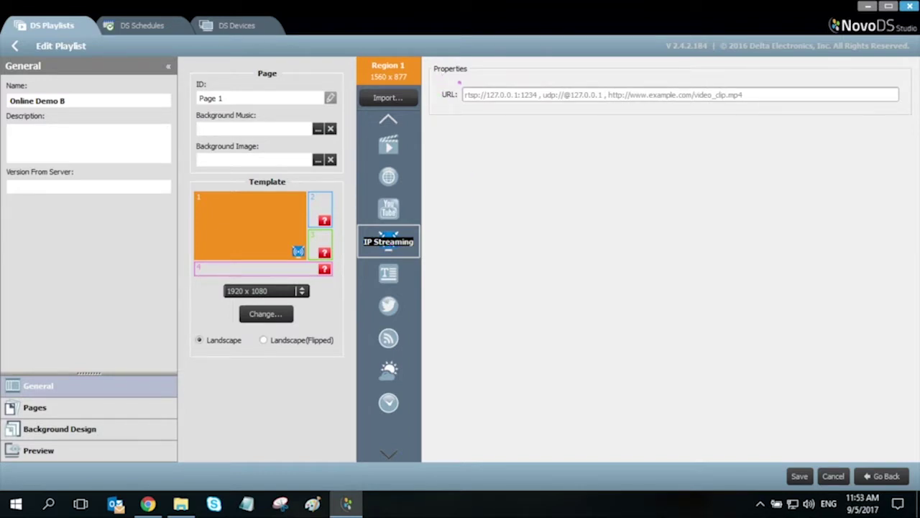
drag(459, 83, 637, 107)
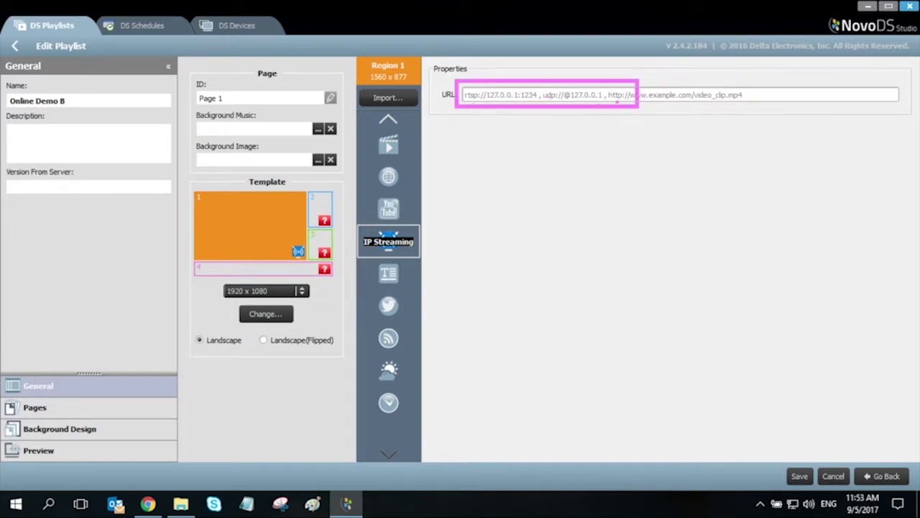
click(507, 99)
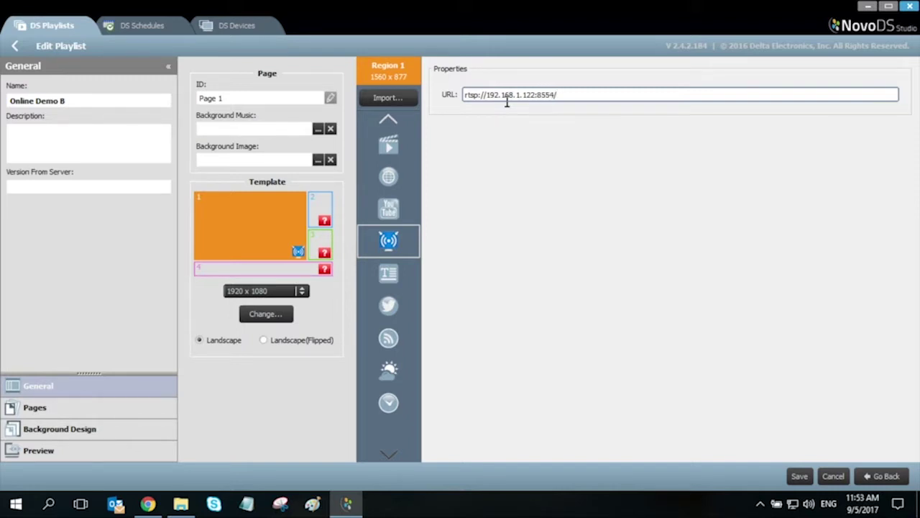
click(799, 476)
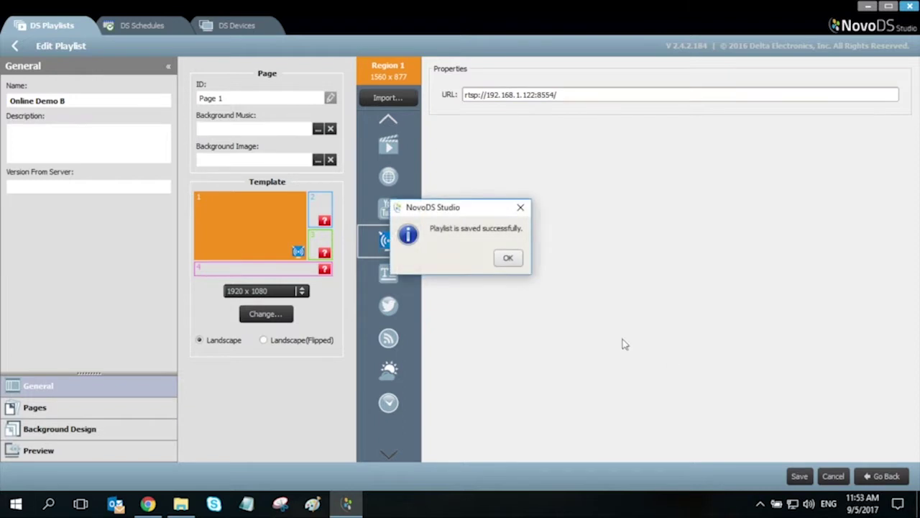
click(507, 257)
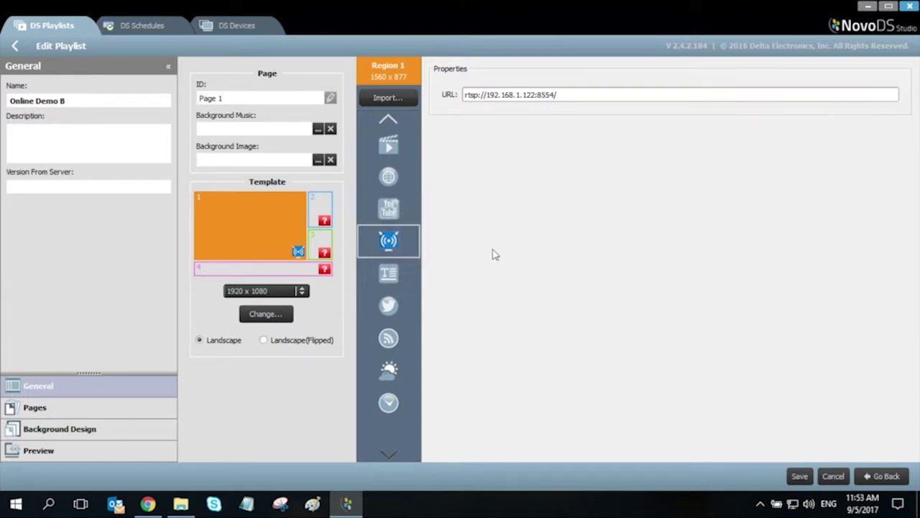
click(320, 218)
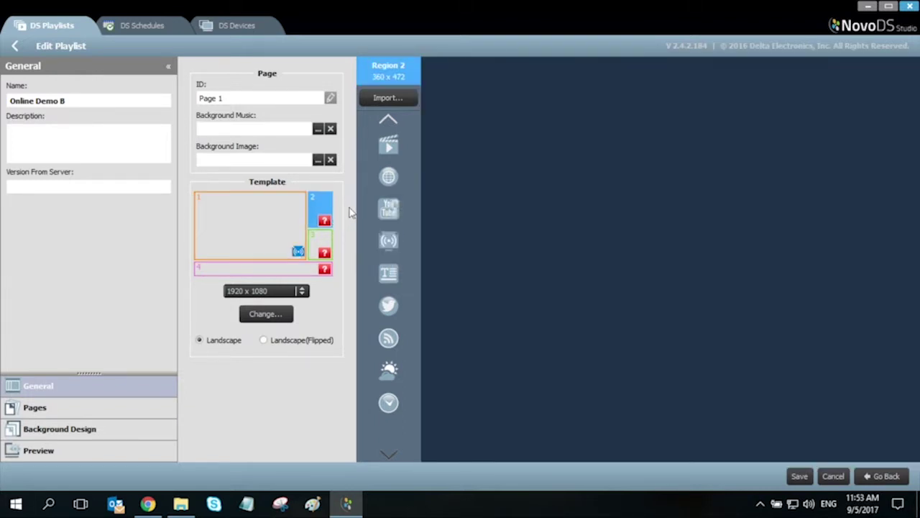
Put a weather widget in Region 2 for Sacramento, CA, USA.
click(386, 373)
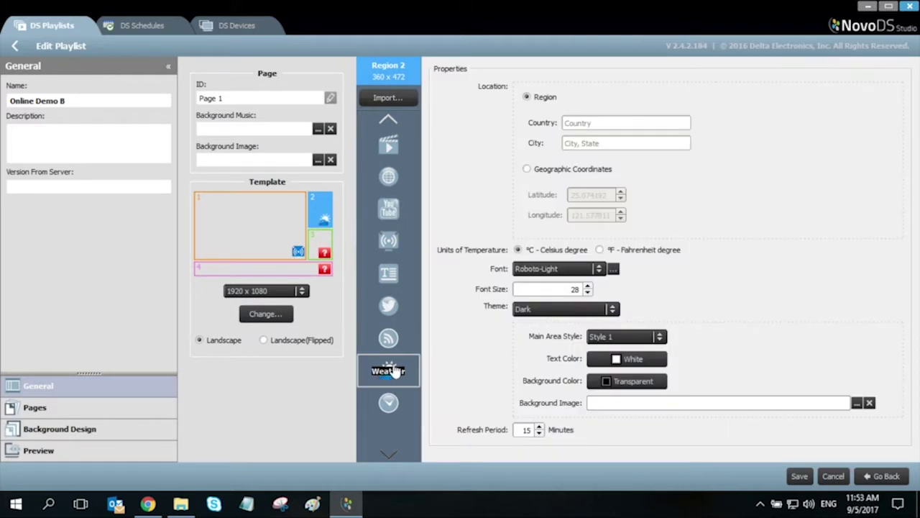
click(527, 170)
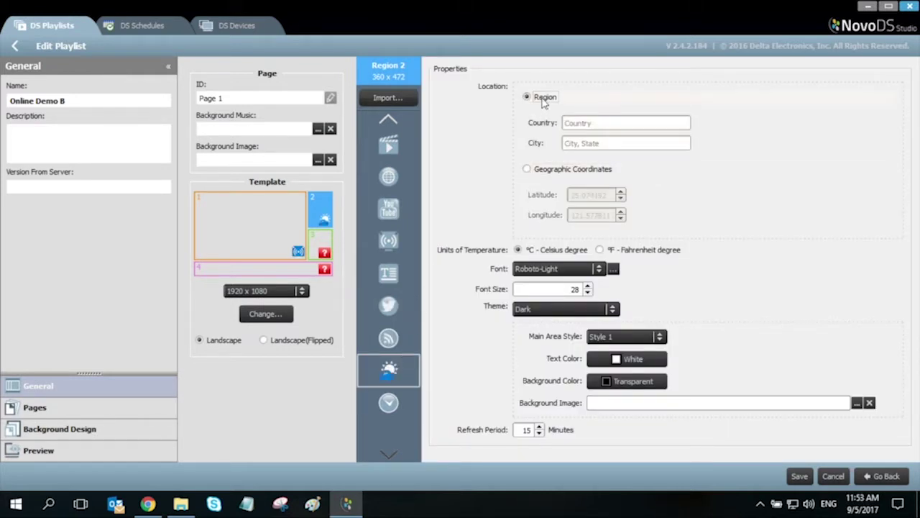
click(602, 125)
text(US)
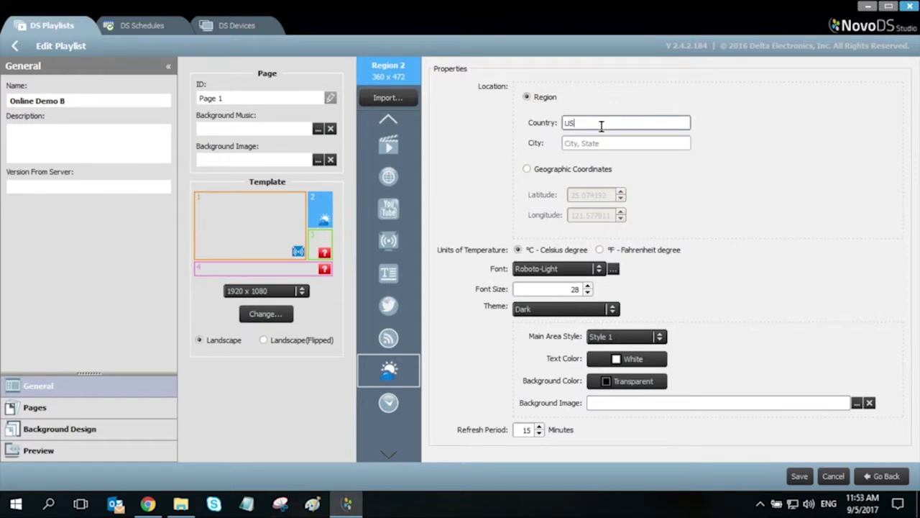
text(A)
key(Tab)
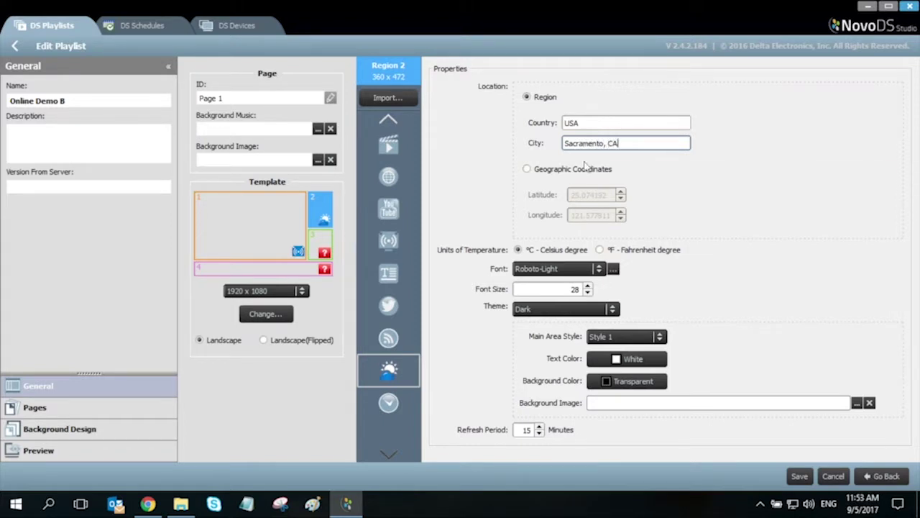
Show temperatures in °F with Style 1 and a 10-minute refresh, then save the playlist.
click(615, 251)
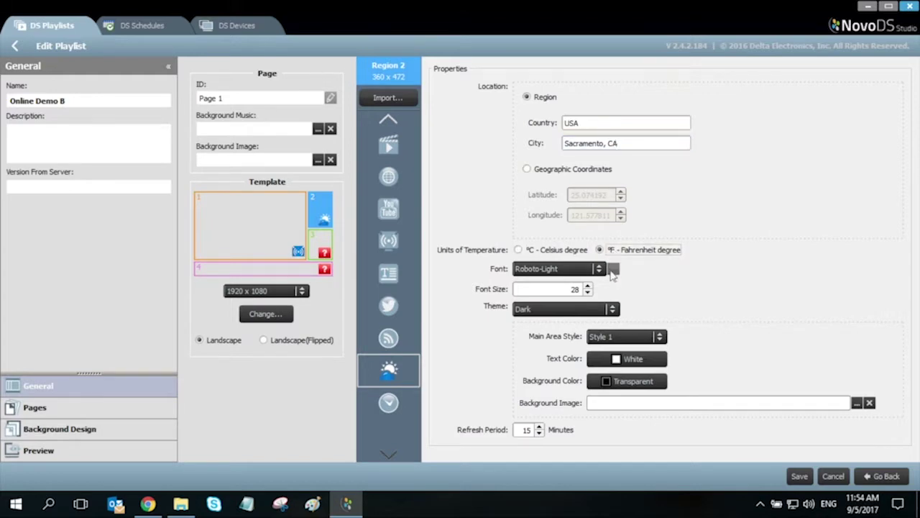
click(622, 337)
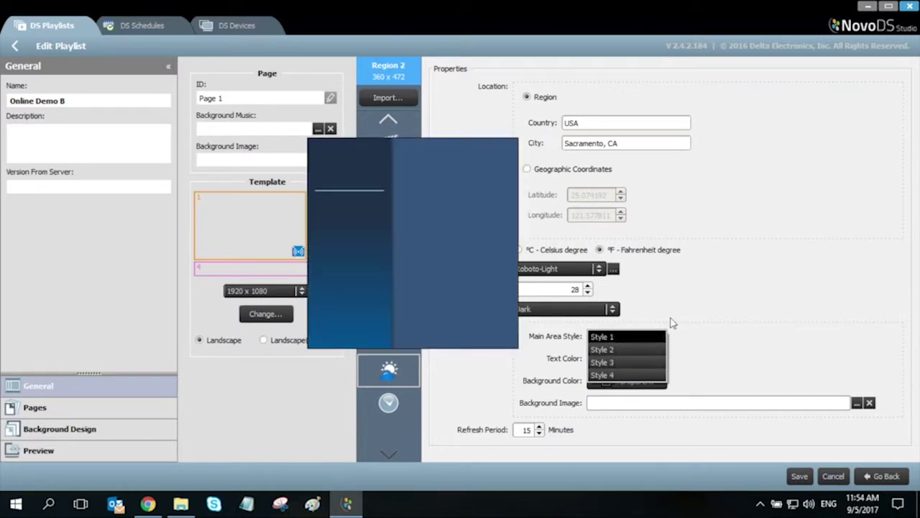
click(640, 338)
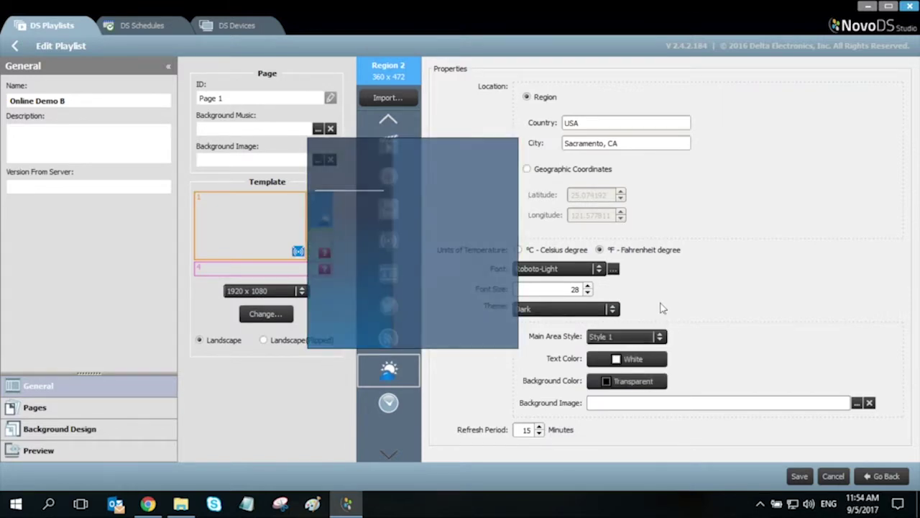
click(541, 435)
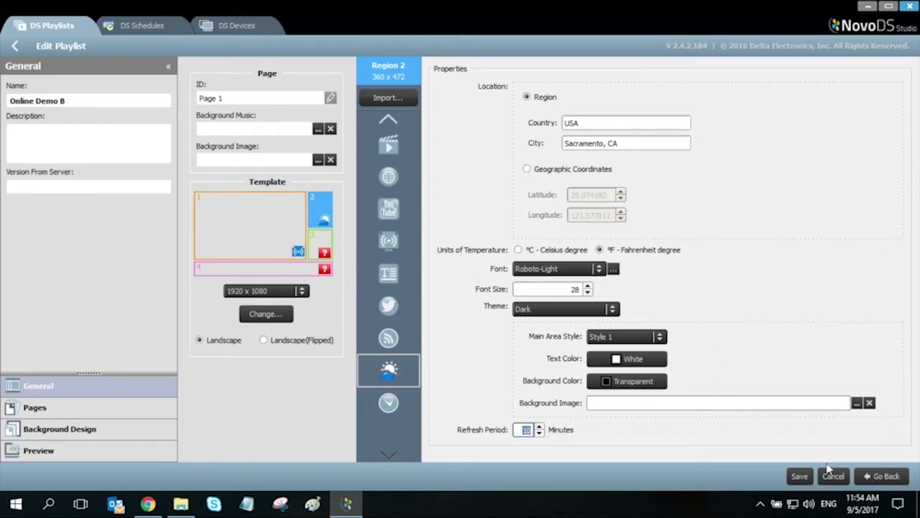
click(800, 476)
click(506, 258)
click(324, 243)
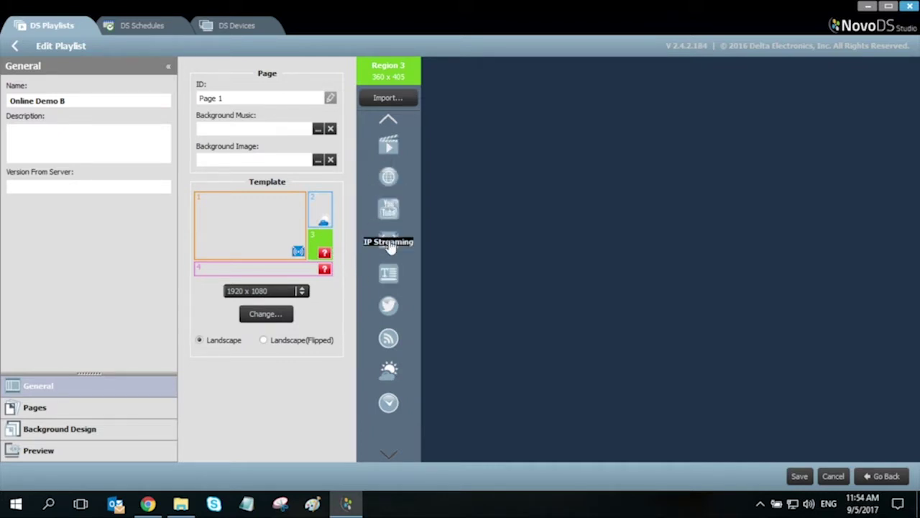
click(389, 271)
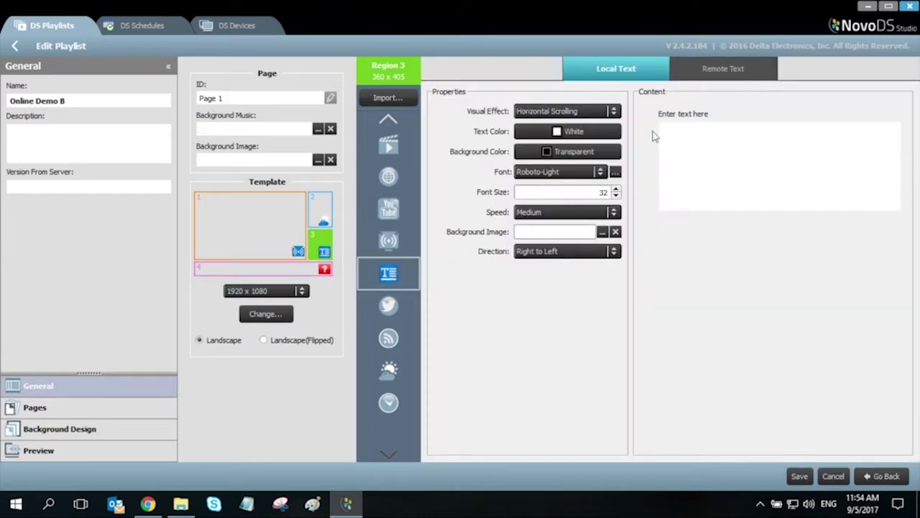
click(615, 112)
click(596, 150)
click(712, 145)
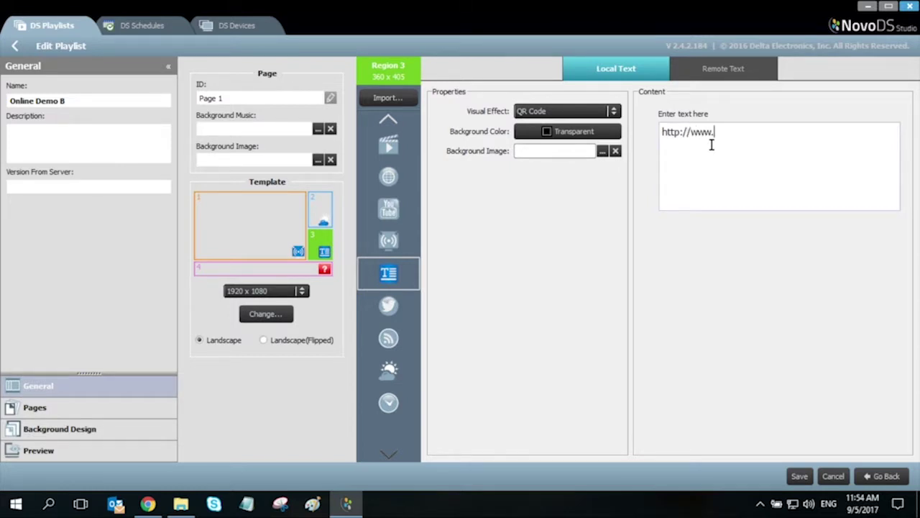
text(http://www.vivitekusa.com)
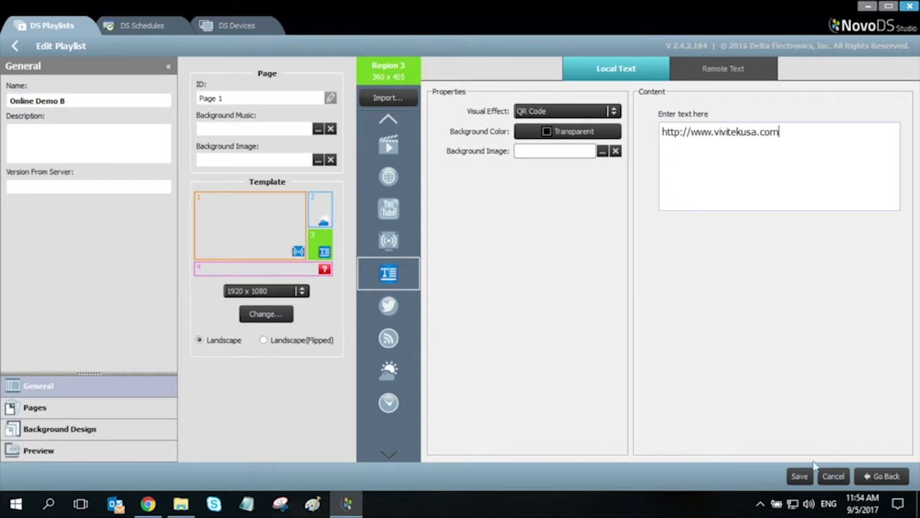
Save the playlist, then put an RSS feed widget in Region 4.
click(800, 476)
click(509, 259)
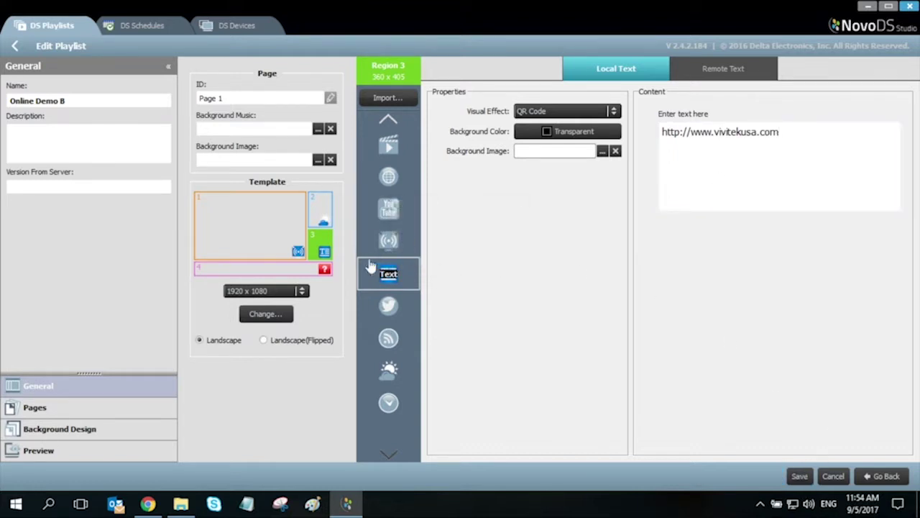
click(315, 271)
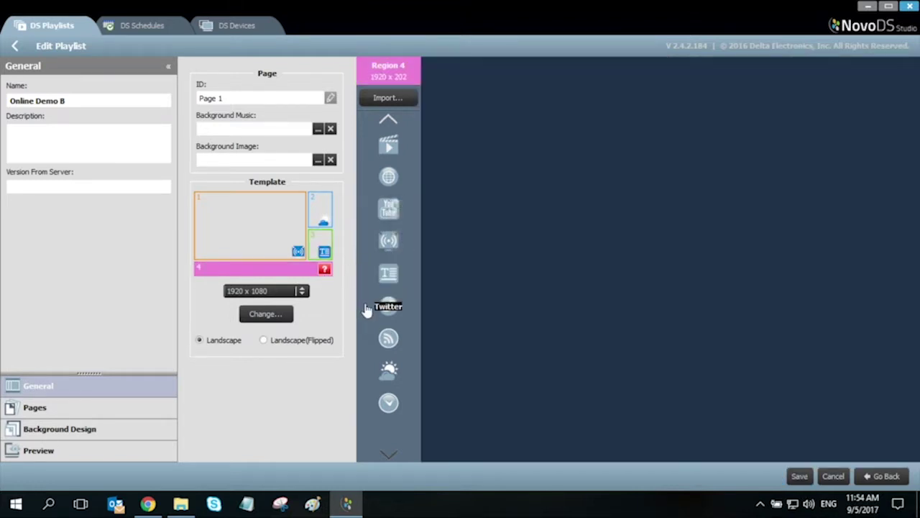
click(389, 338)
click(754, 97)
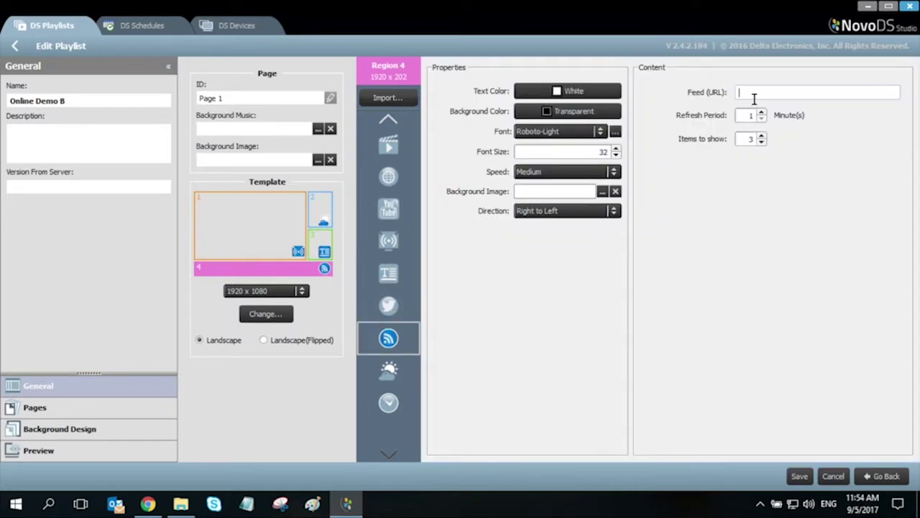
text(http://feeds.abcnews.com/abcnews/topstories)
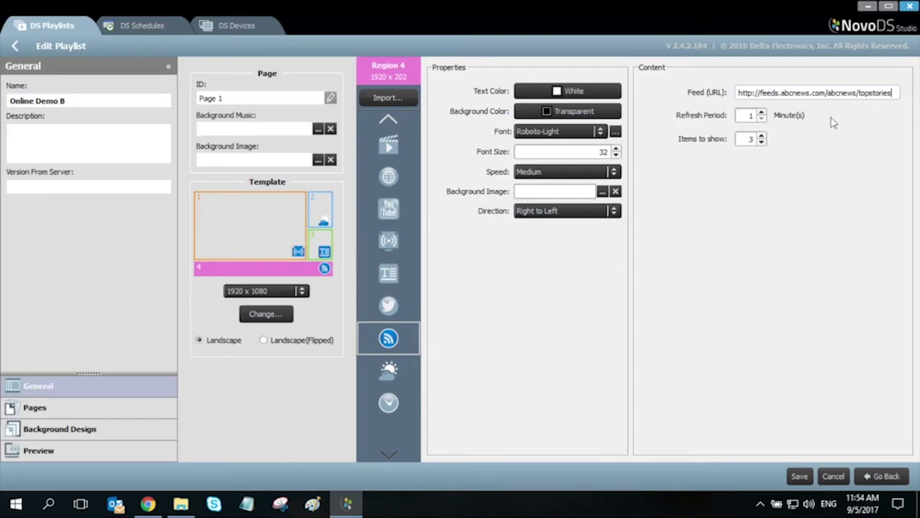
click(762, 114)
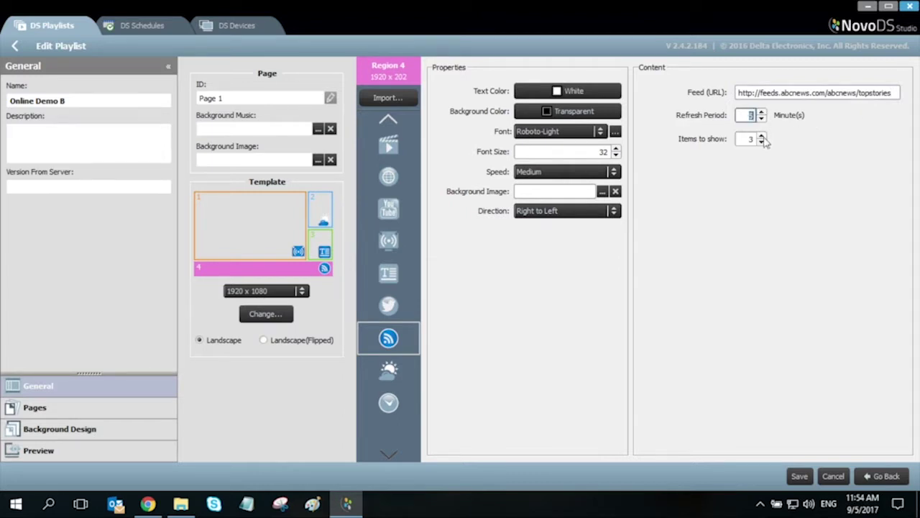
click(762, 139)
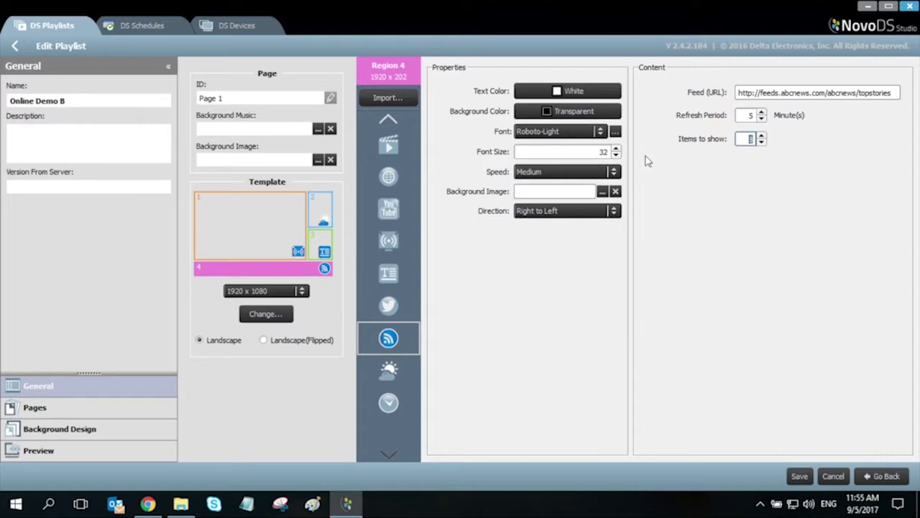
click(594, 152)
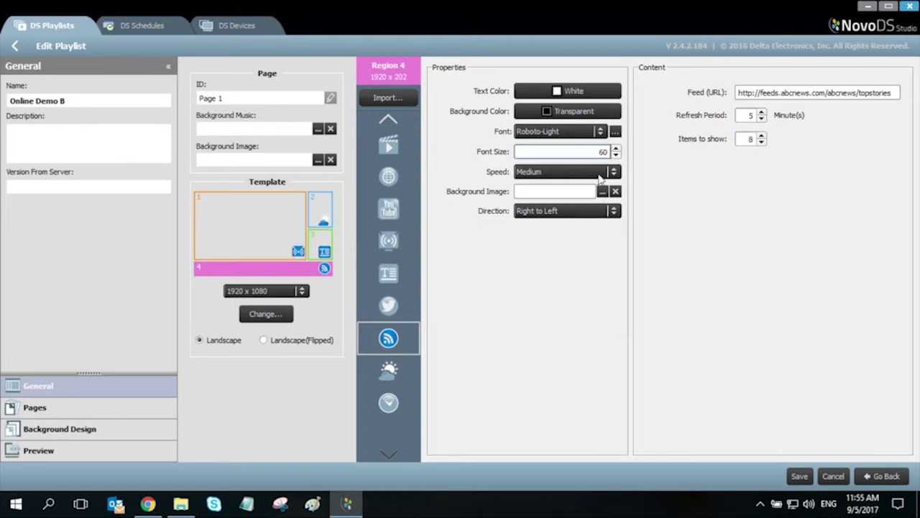
click(603, 171)
click(597, 179)
click(594, 219)
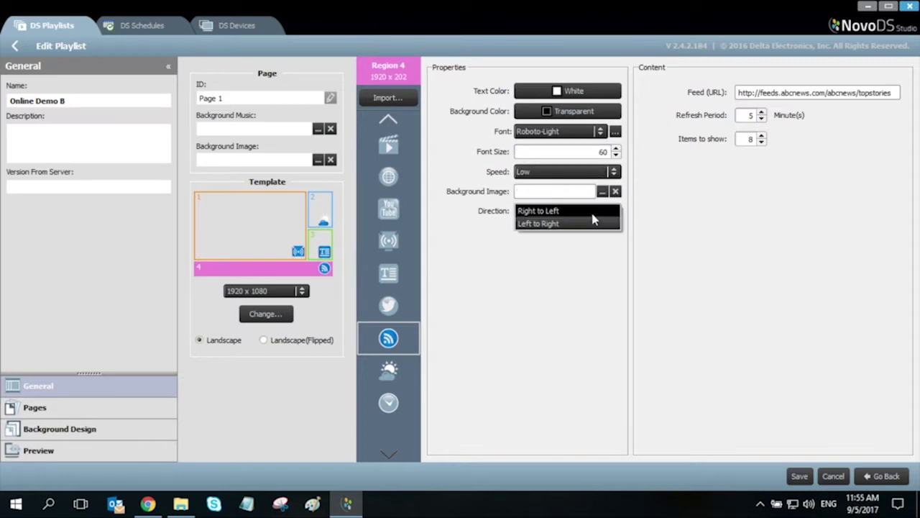
click(592, 214)
click(796, 478)
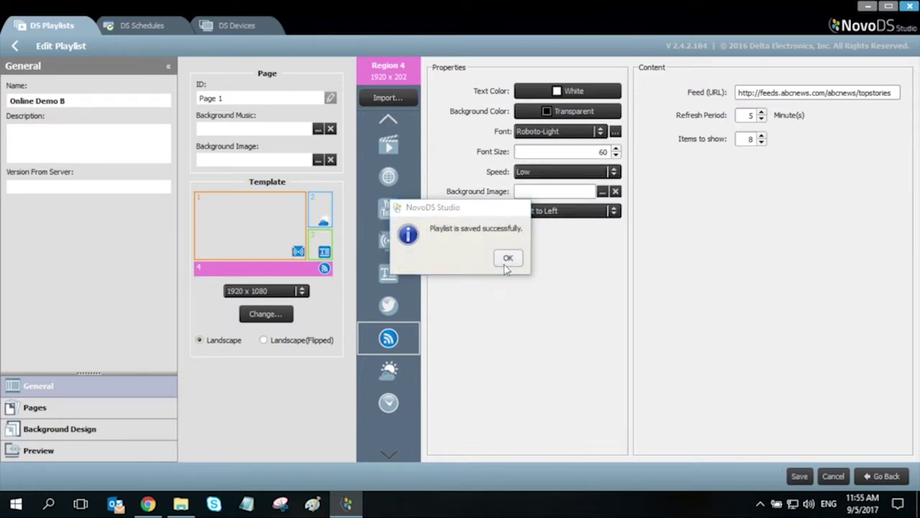
Connect to the player device from Preview and play Online Demo B on it.
click(508, 258)
click(125, 448)
click(39, 123)
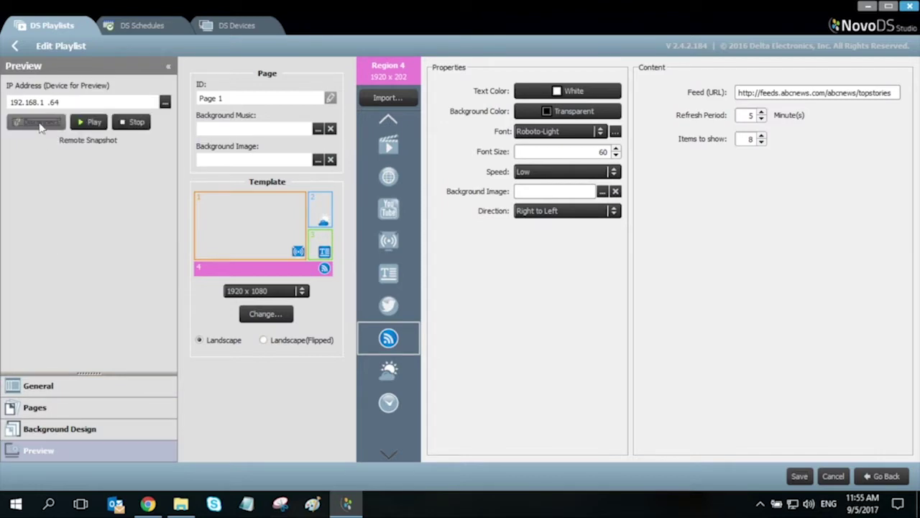
click(85, 123)
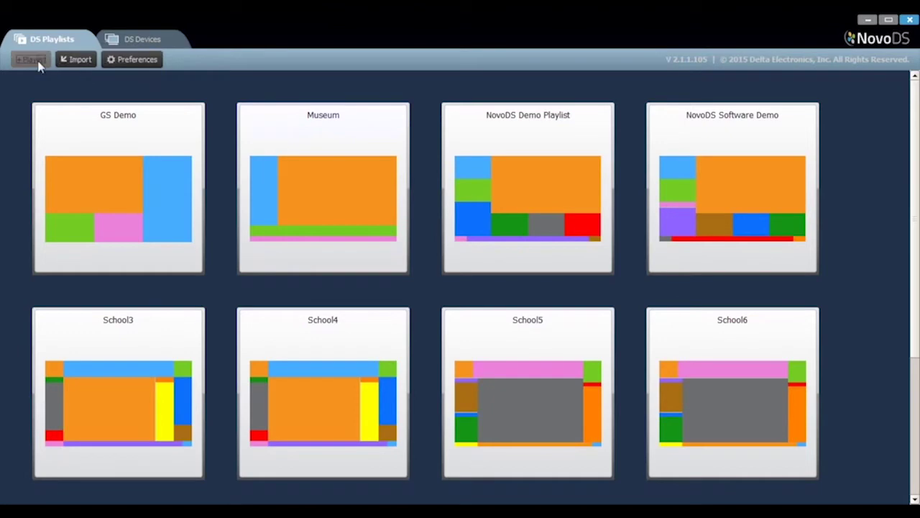
Create a new 1920 x 1080 playlist from the three-column template and select Region 1.
click(29, 57)
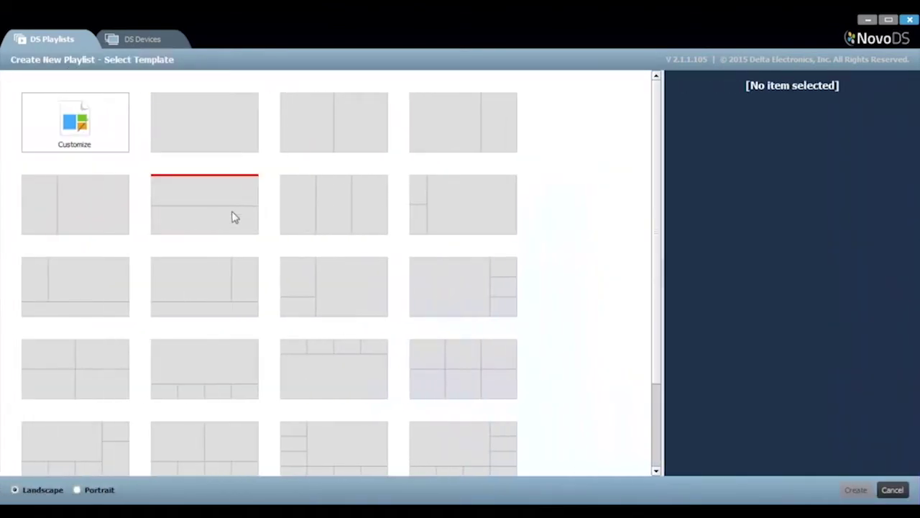
click(312, 212)
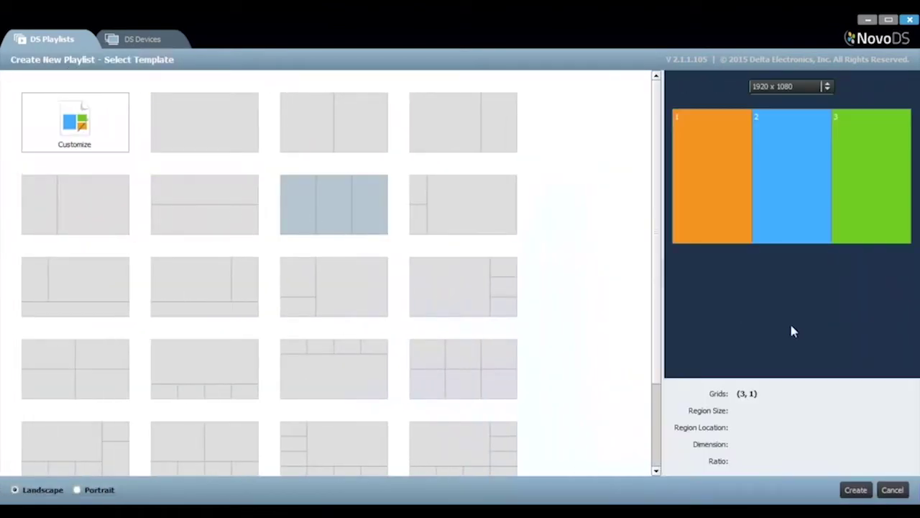
click(863, 492)
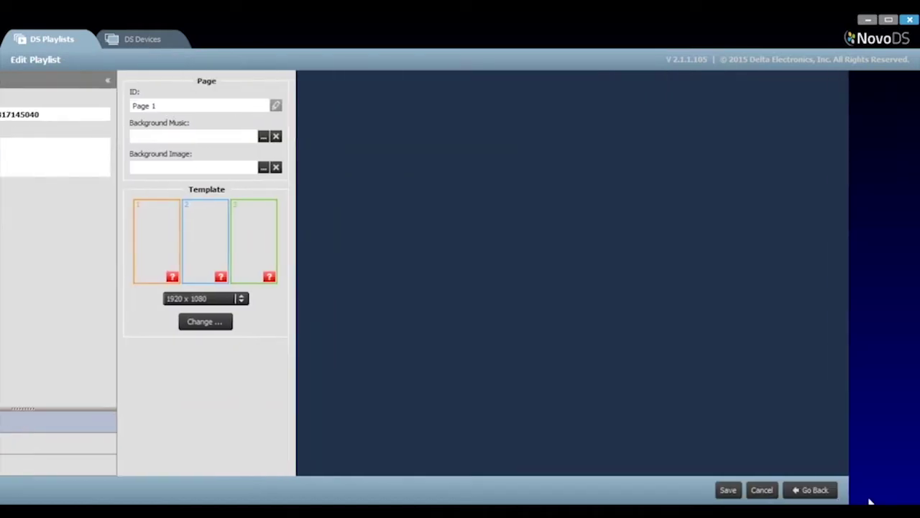
click(232, 240)
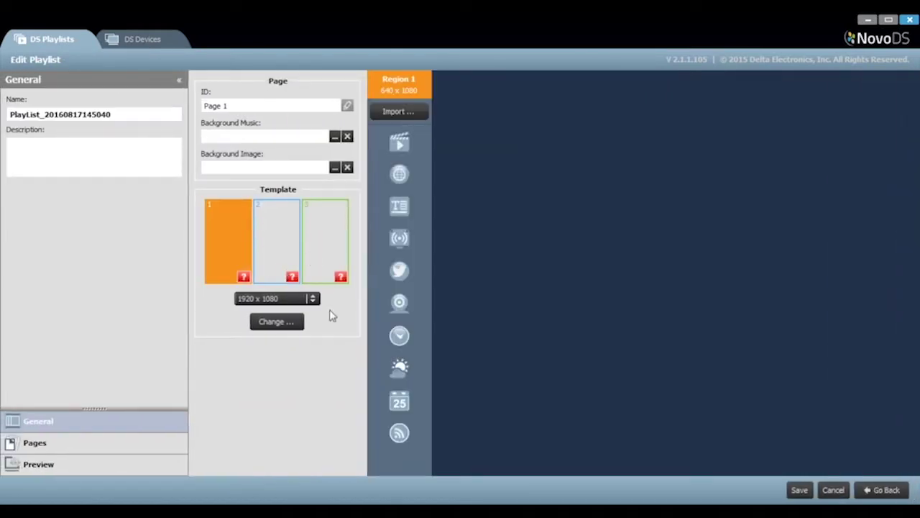
Make Region 1 a Google Calendar for the linked account, showing 5 items in Theme 2.
click(399, 401)
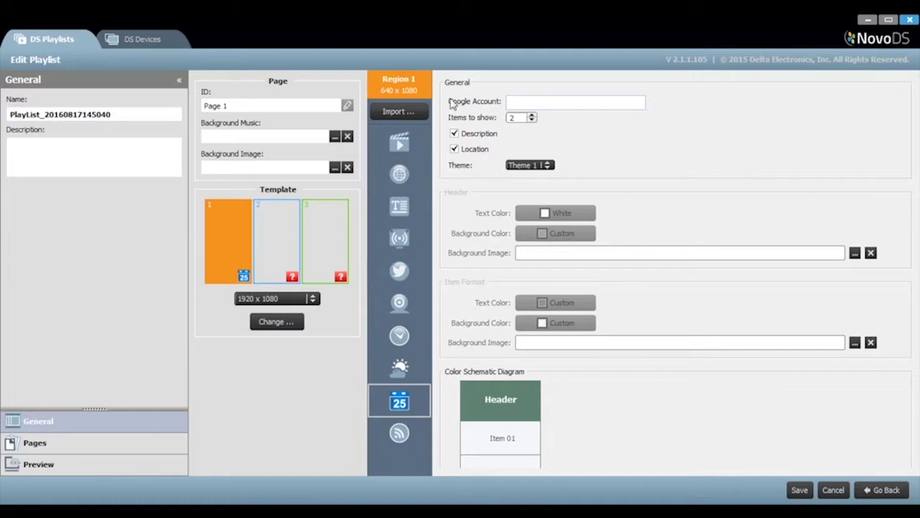
click(520, 101)
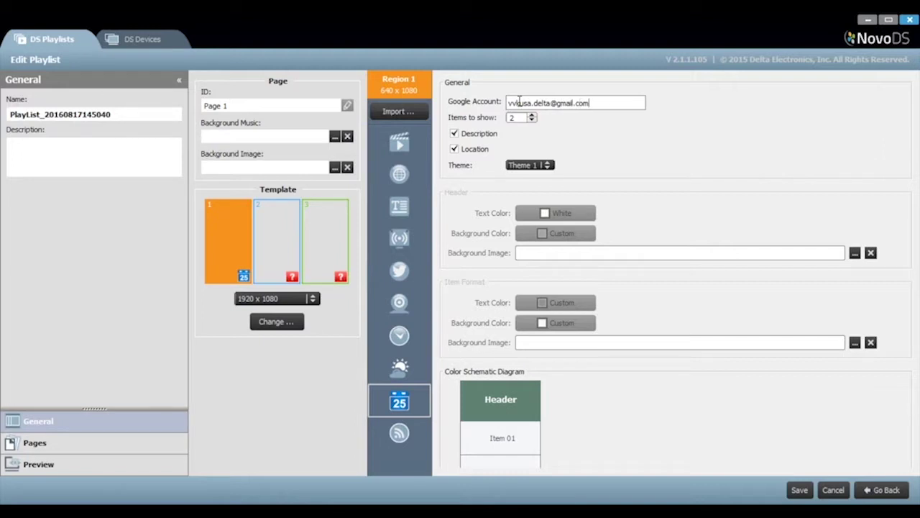
click(533, 118)
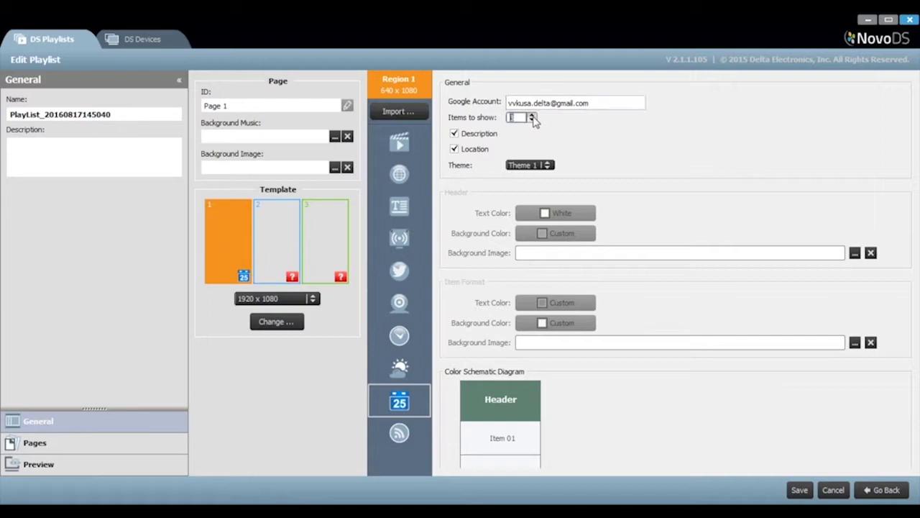
click(533, 117)
click(486, 155)
click(486, 154)
click(529, 166)
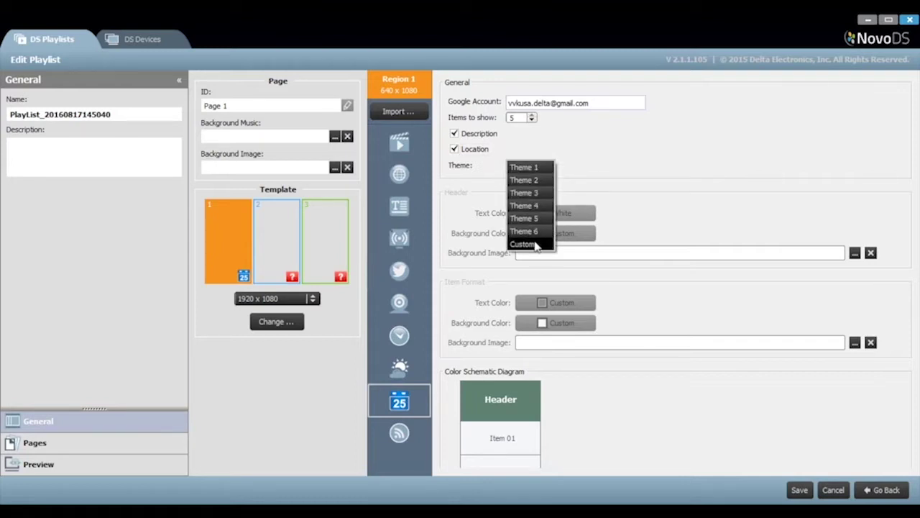
click(538, 180)
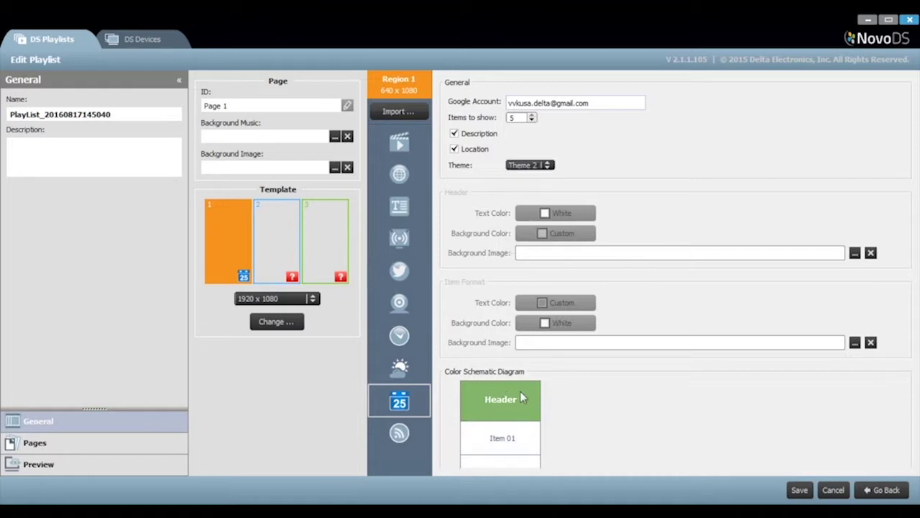
Try the custom colour theme without changes, return to Theme 2, and save the playlist.
click(546, 165)
click(536, 231)
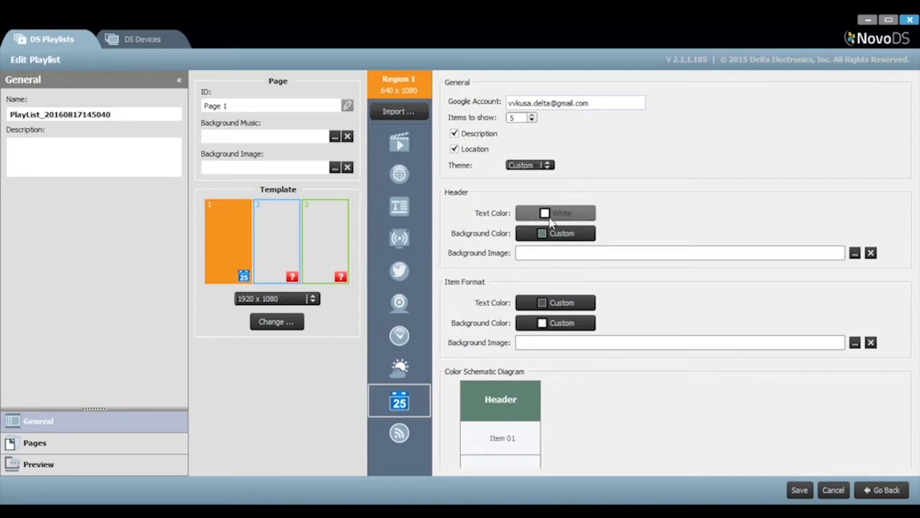
click(547, 215)
click(649, 226)
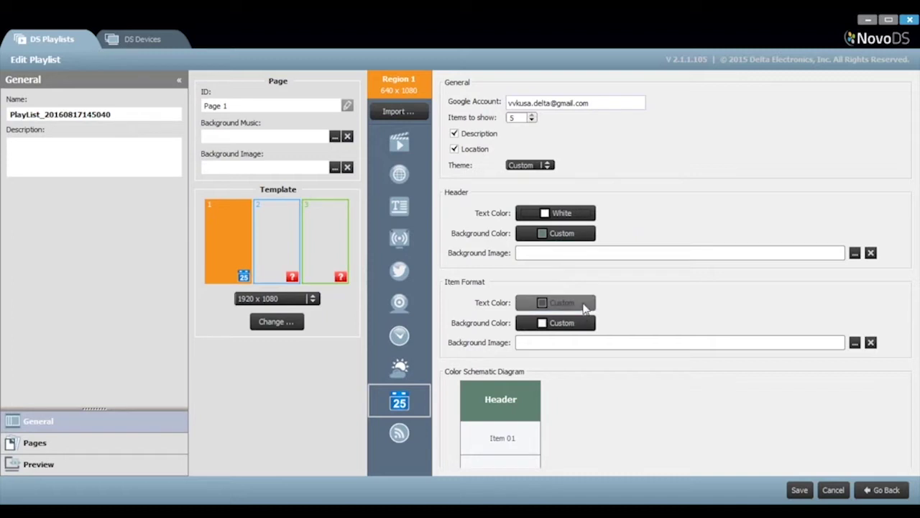
click(583, 305)
click(651, 312)
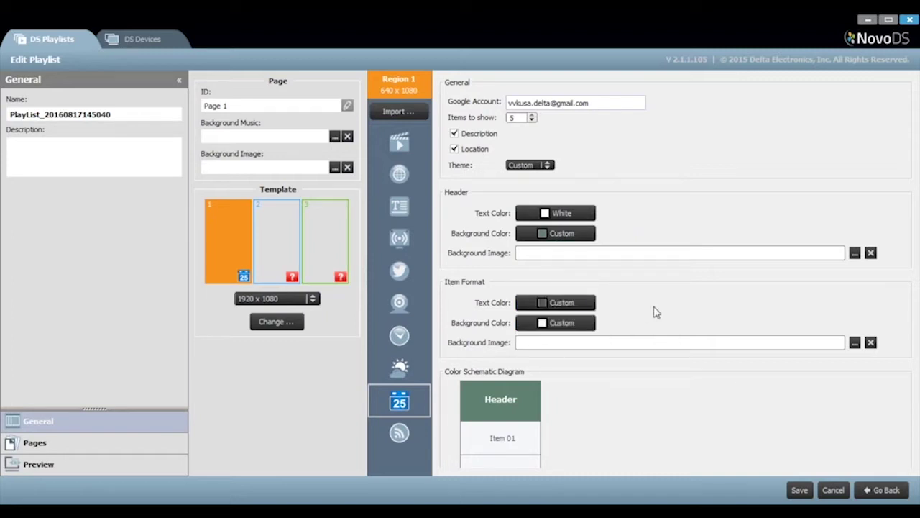
click(547, 165)
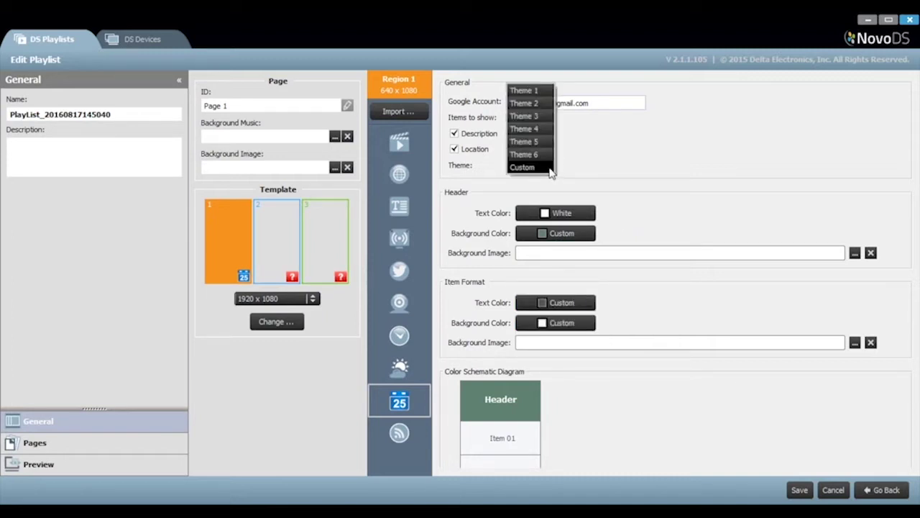
click(533, 105)
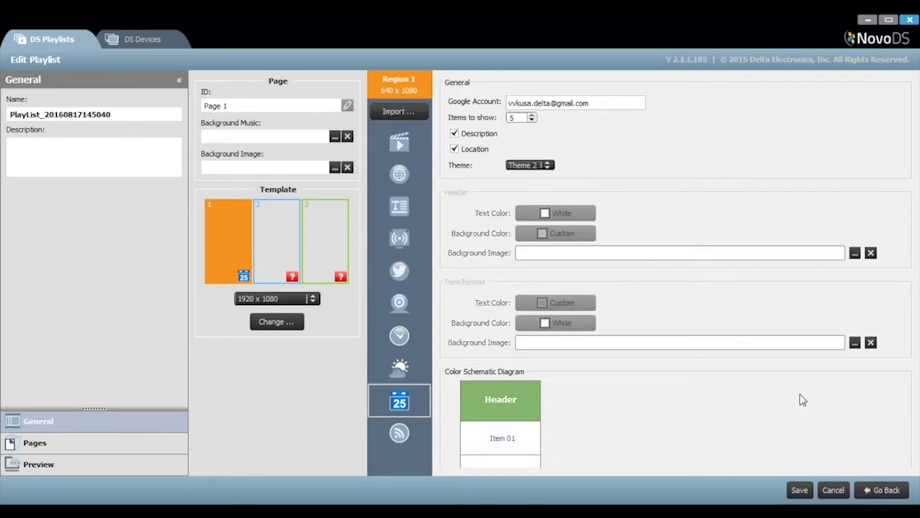
click(798, 489)
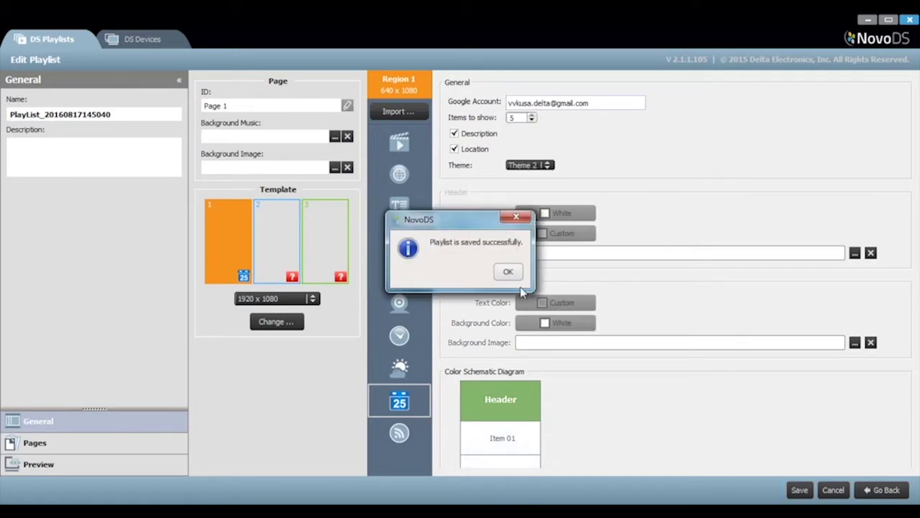
click(508, 271)
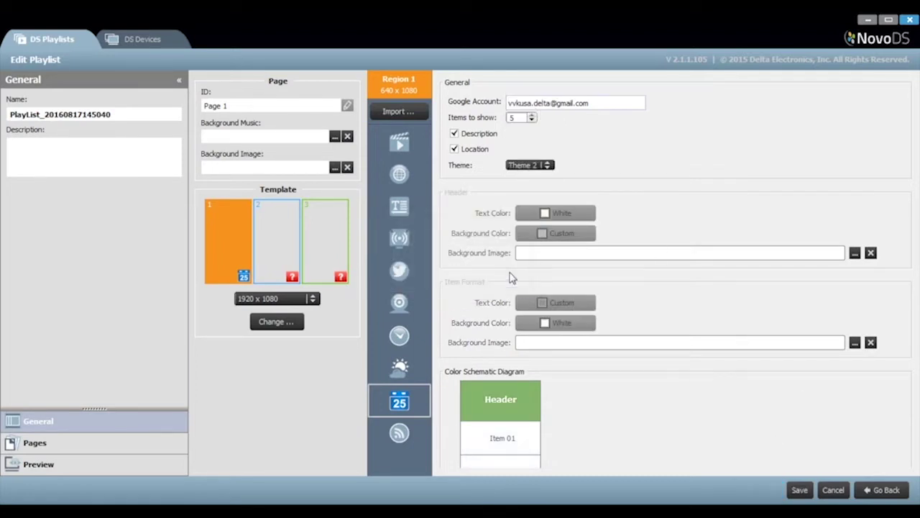
Connect to the player device in Preview and play the calendar playlist on it.
click(85, 461)
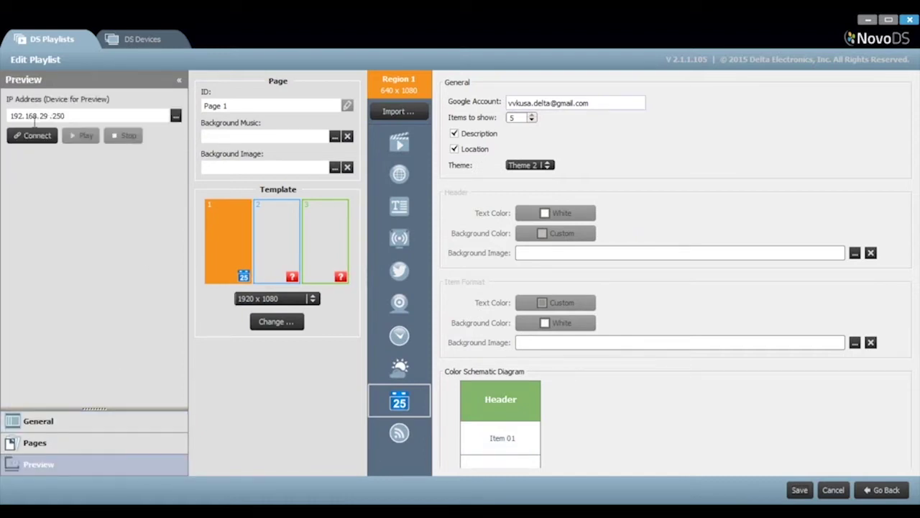
click(46, 136)
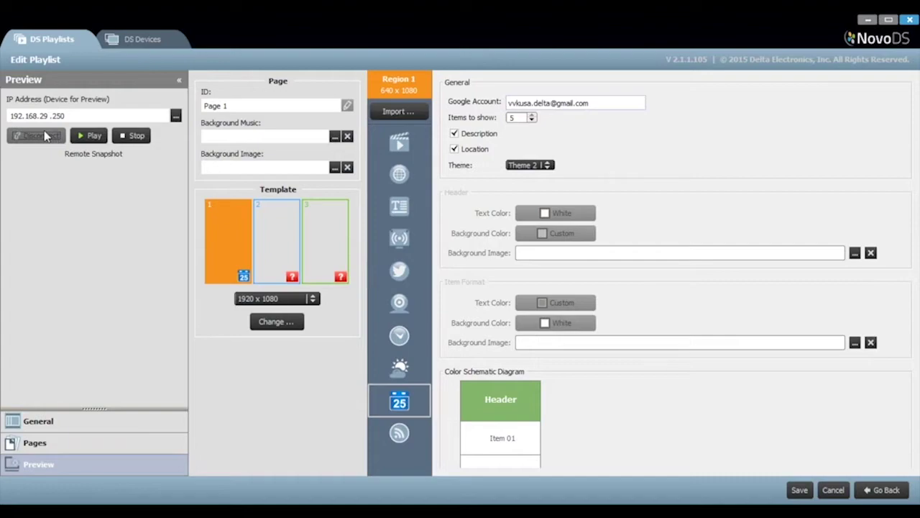
click(98, 136)
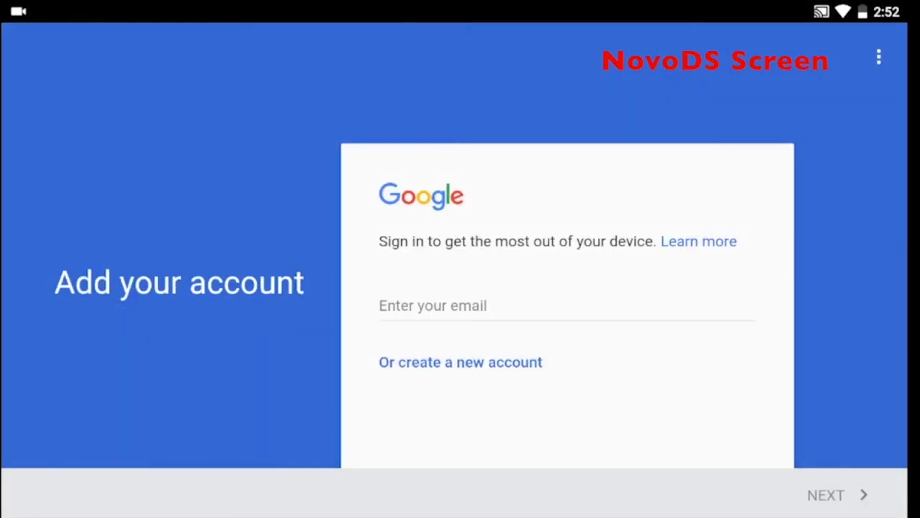
Sign the player into Google with the account e-mail and the account password.
click(460, 305)
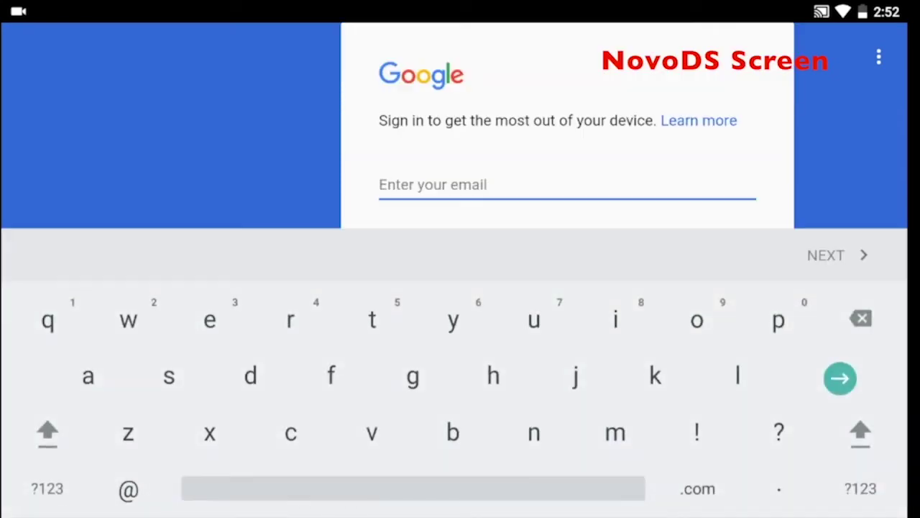
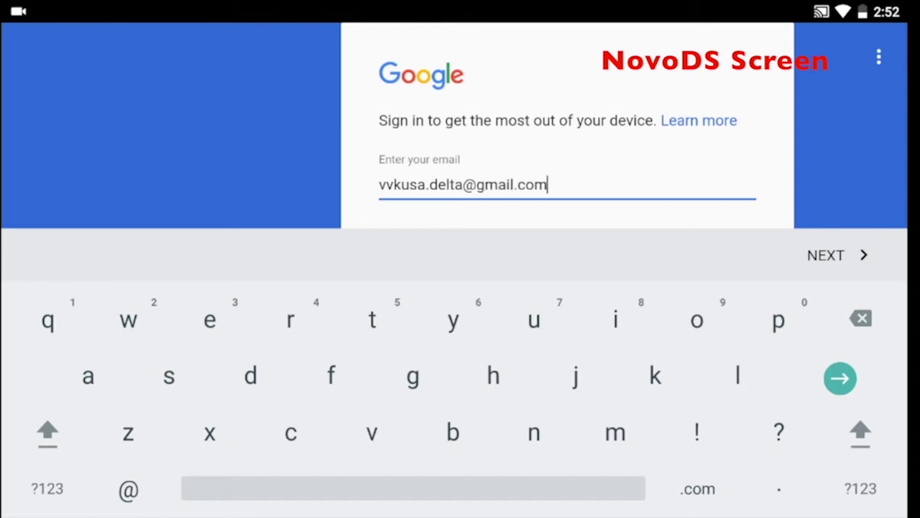
key(Return)
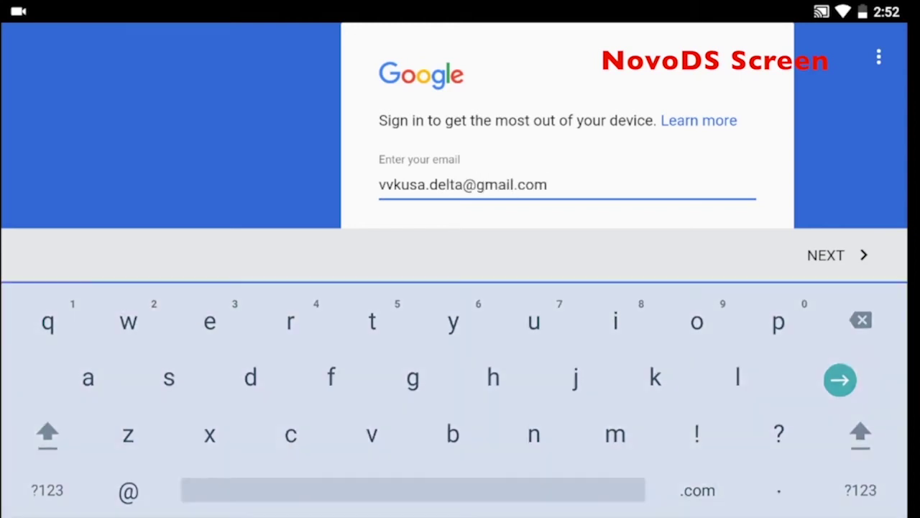
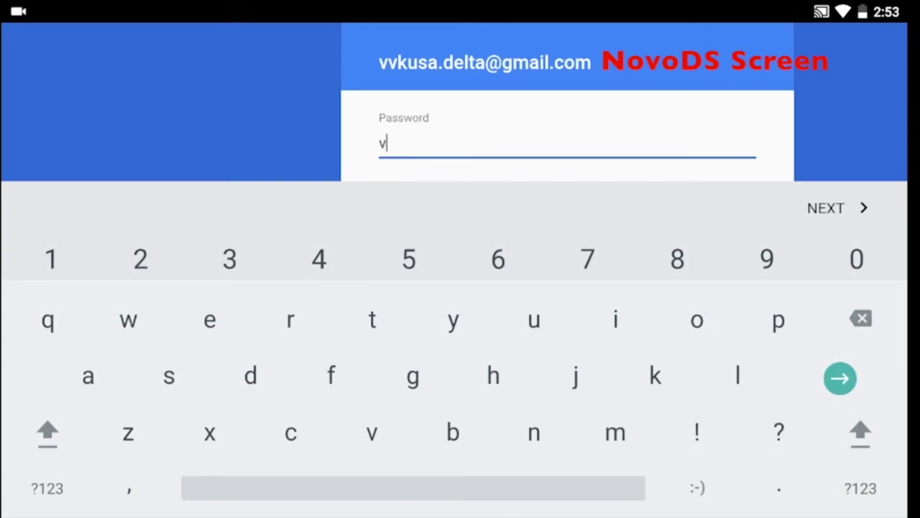
key(Return)
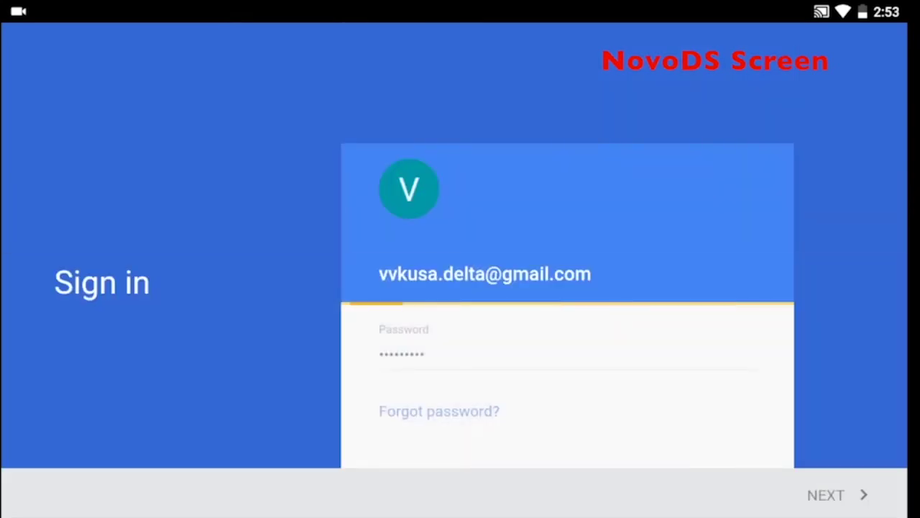
Accept the terms and turn off automatic device backup to finish Google setup.
click(827, 495)
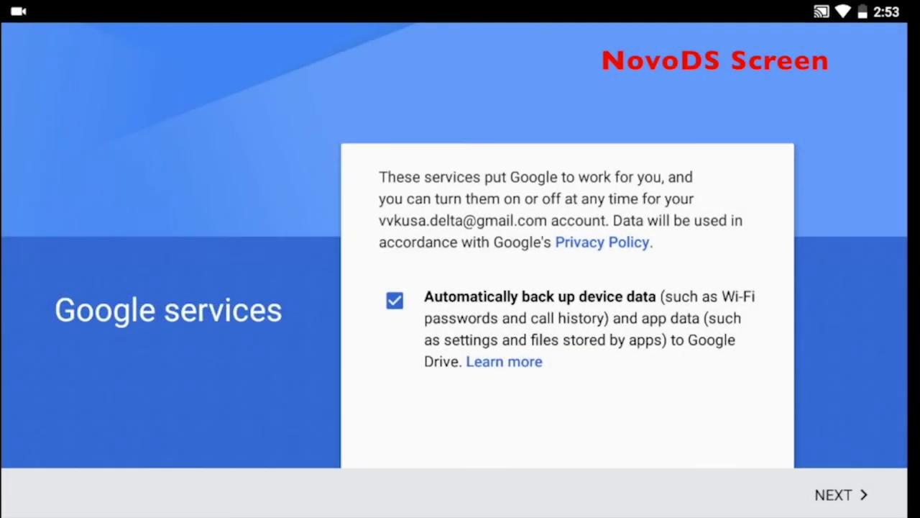
click(394, 300)
click(842, 495)
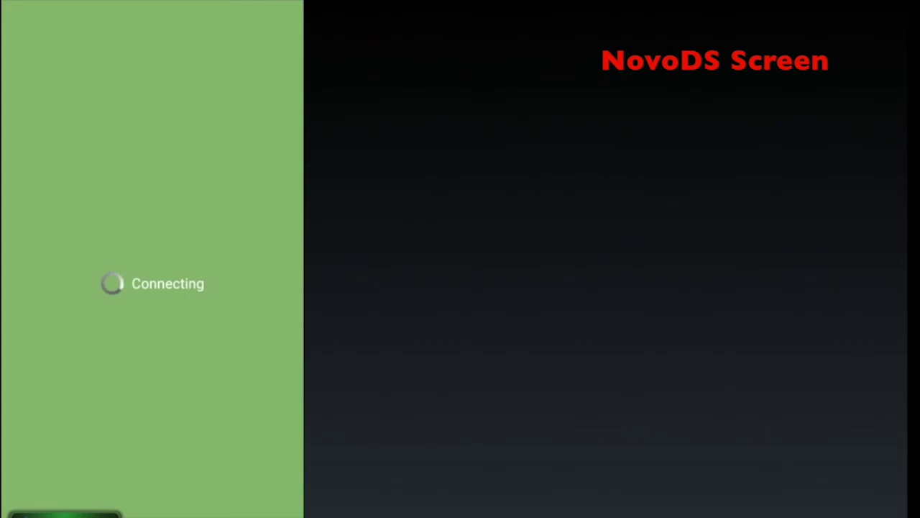